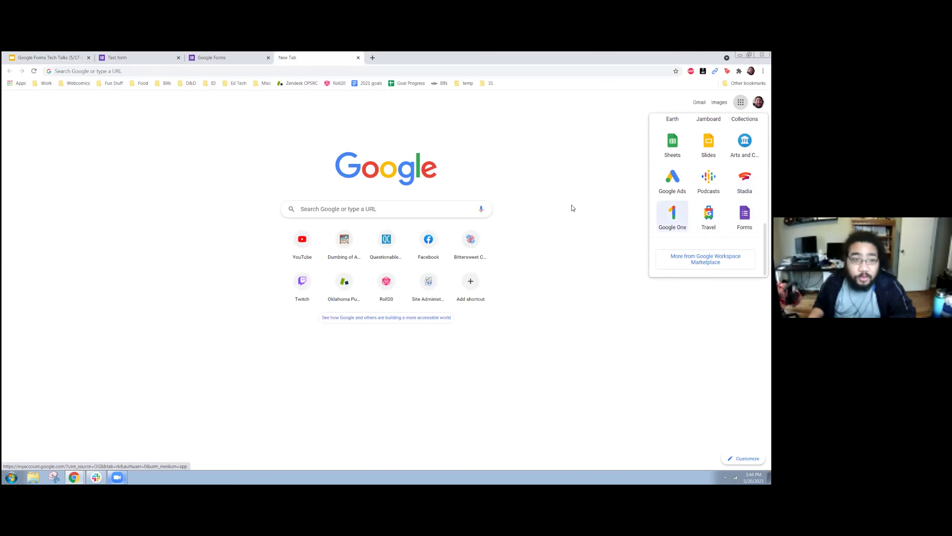
Place the Google Forms home tab beside the slides tab and close all tabs that follow it
left_click(137, 54)
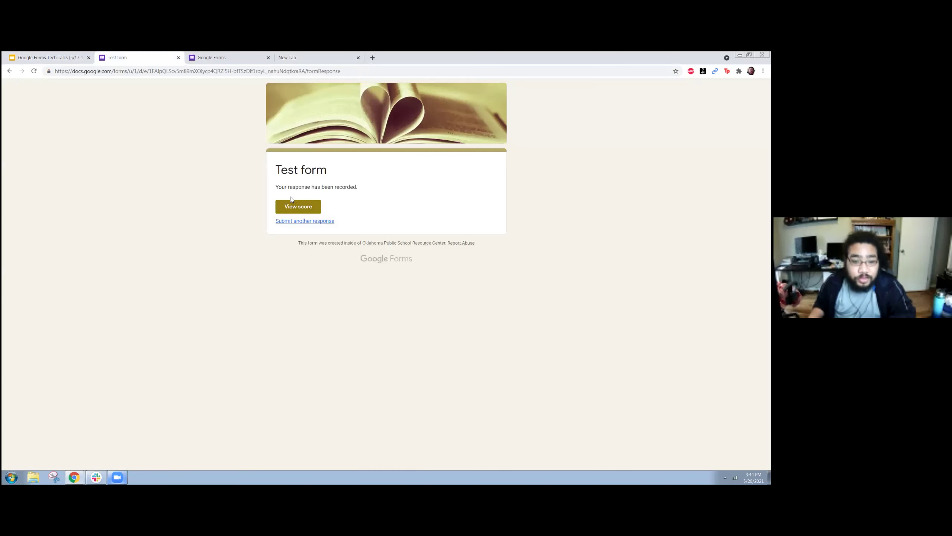
left_click(230, 54)
left_click_drag(231, 55, 130, 55)
right_click(129, 55)
left_click(170, 160)
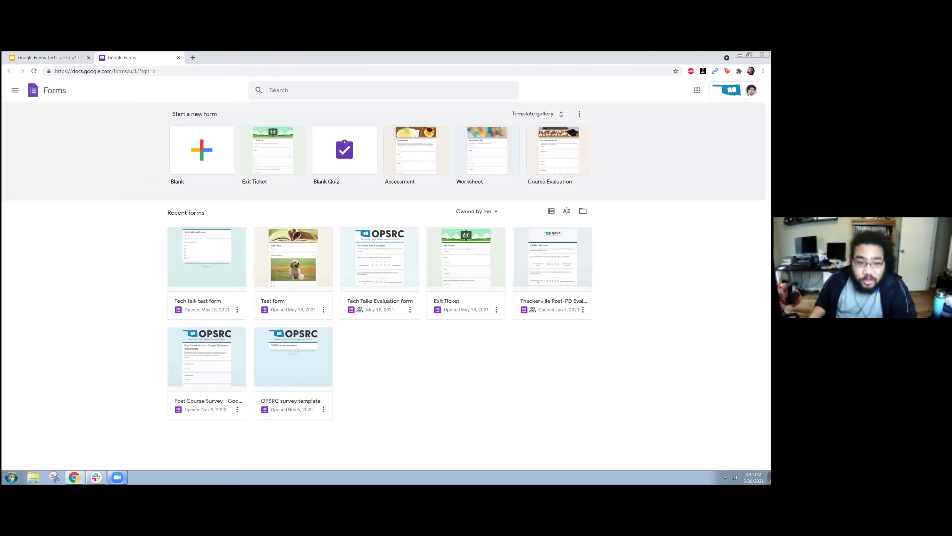
Look over the recent forms and browse the general template gallery, including its Education, Personal and Work sections
triple_click(168, 212)
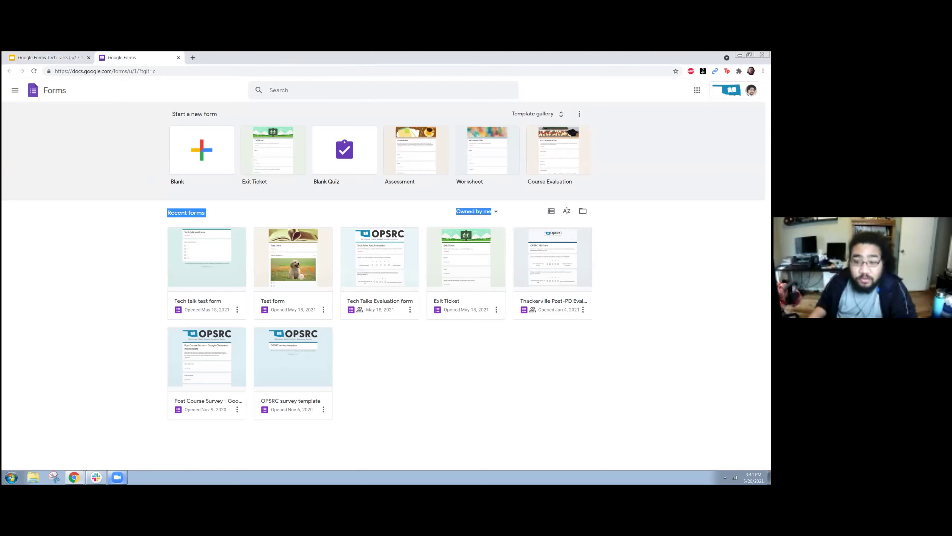
left_click(369, 195)
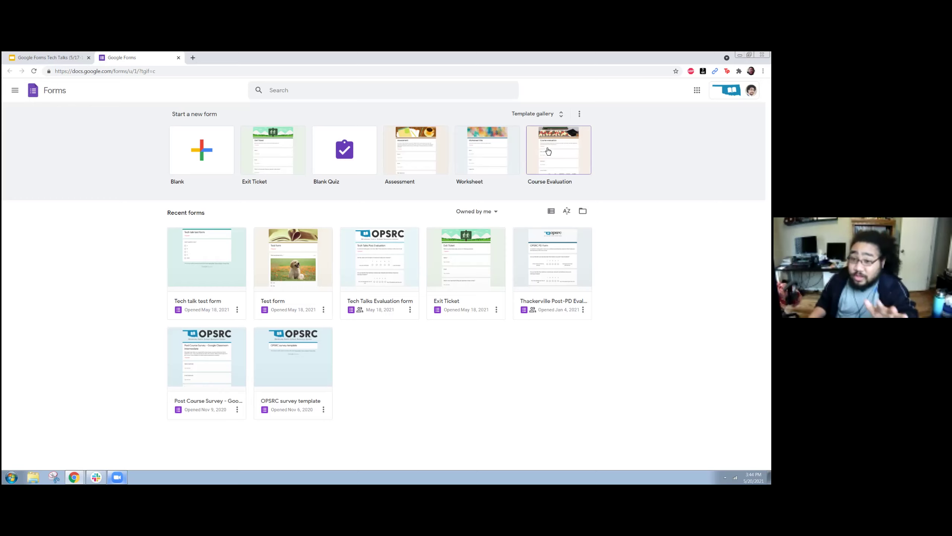
left_click(533, 118)
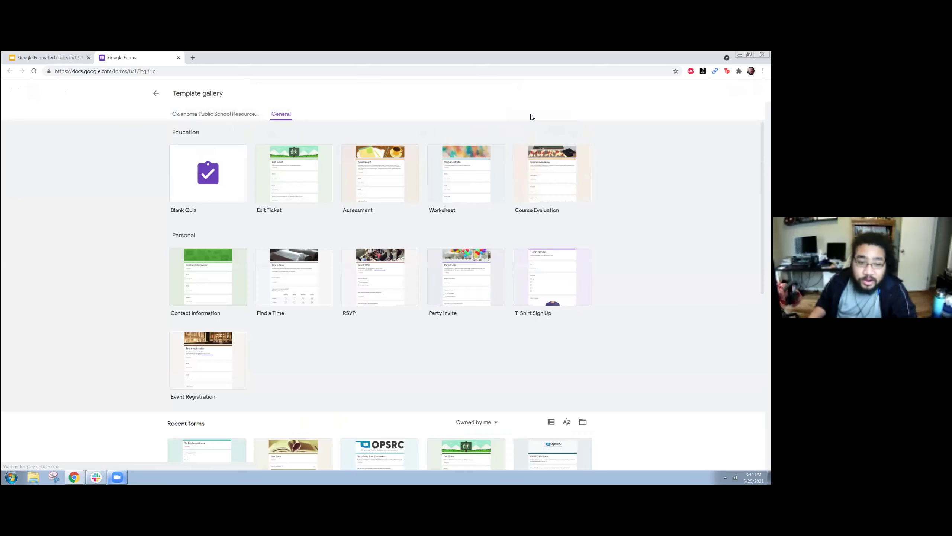
scroll(474, 316, "down", 3)
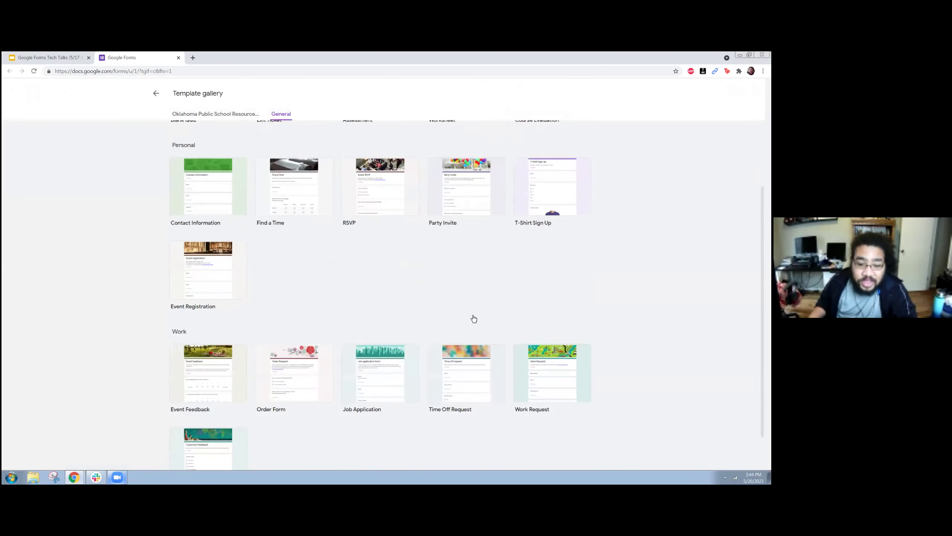
scroll(474, 318, "down", 1)
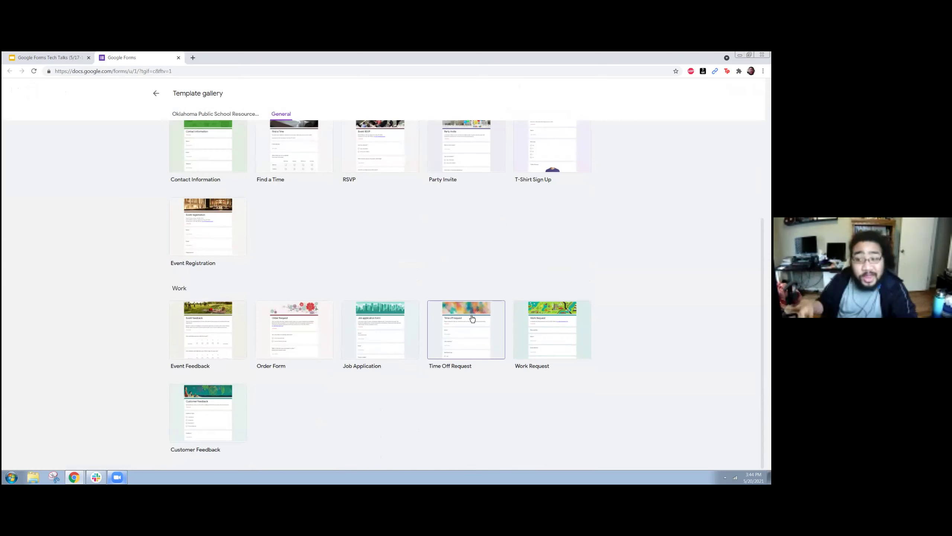
scroll(416, 277, "up", 3)
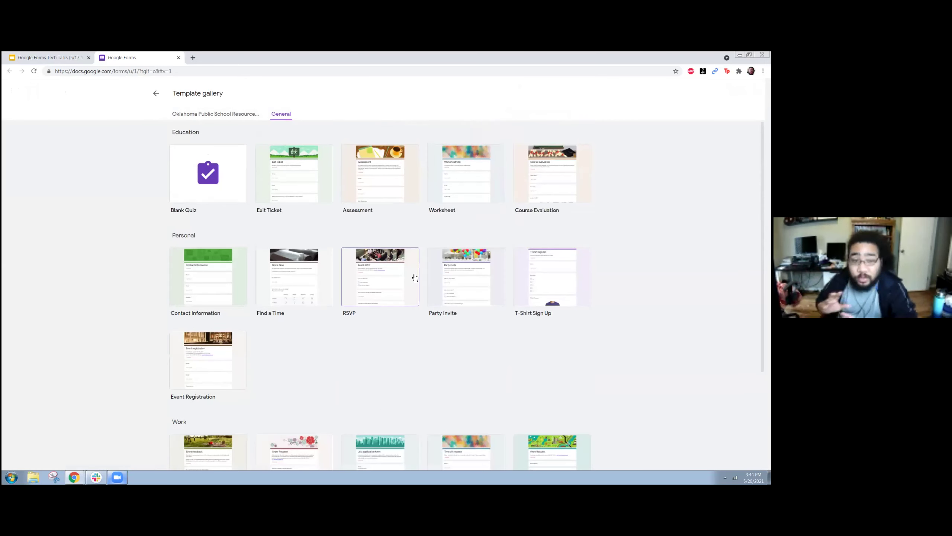
left_click(156, 93)
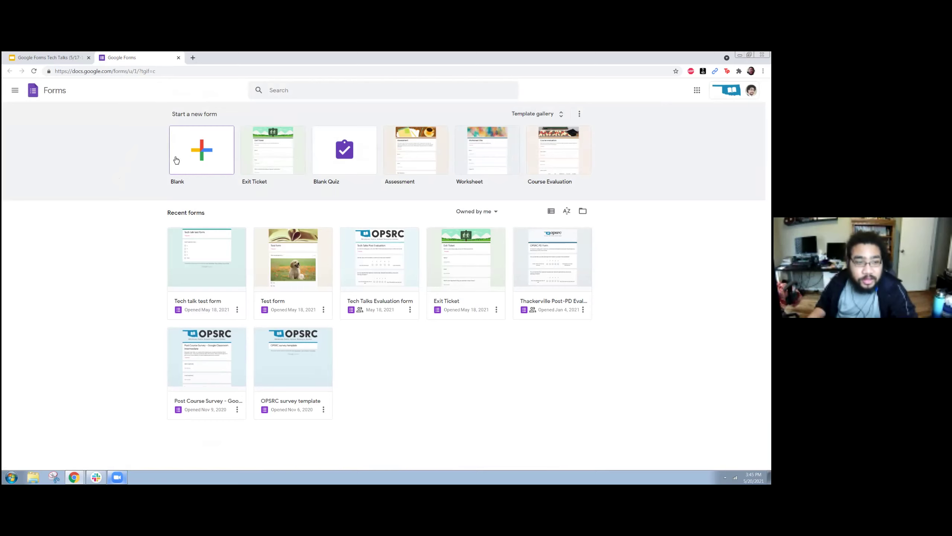
Create a new blank form and name it "Form example"
left_click(200, 146)
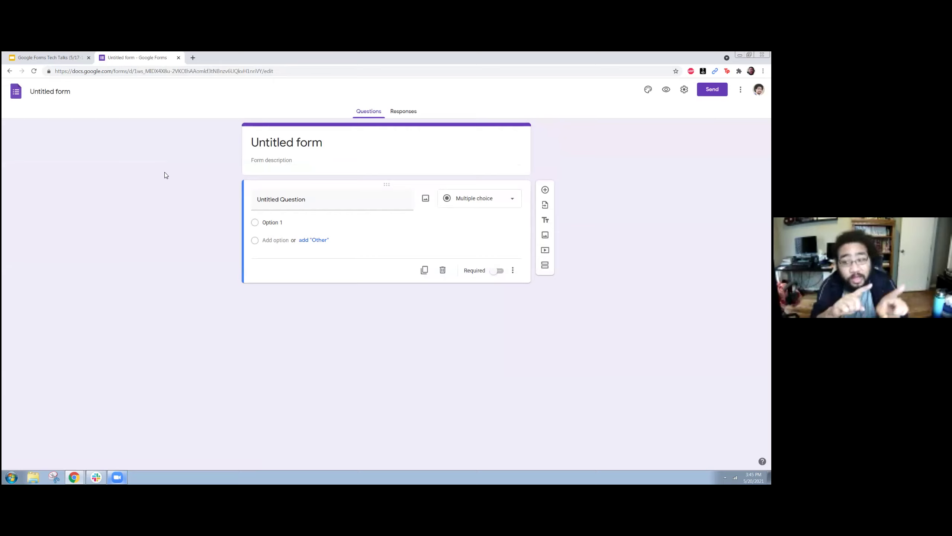
left_click(15, 93)
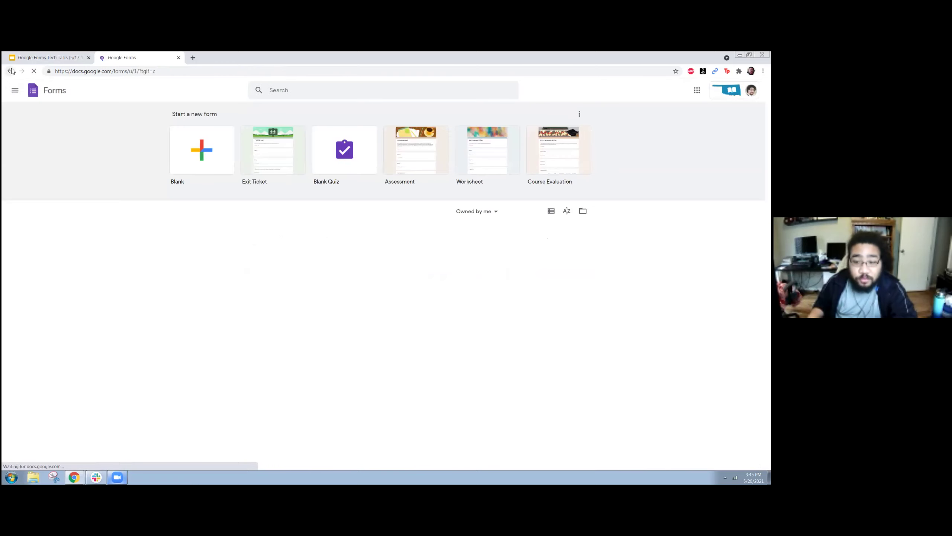
left_click(11, 71)
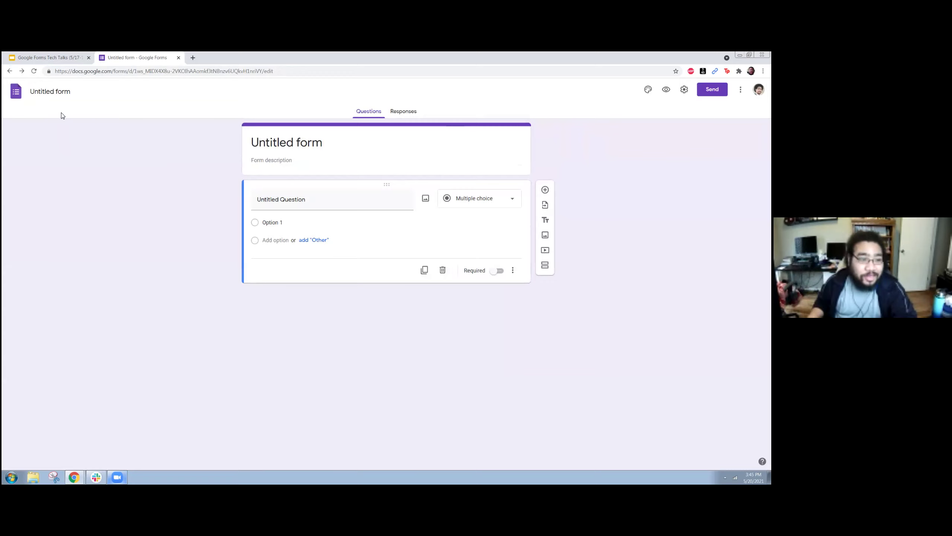
left_click(53, 90)
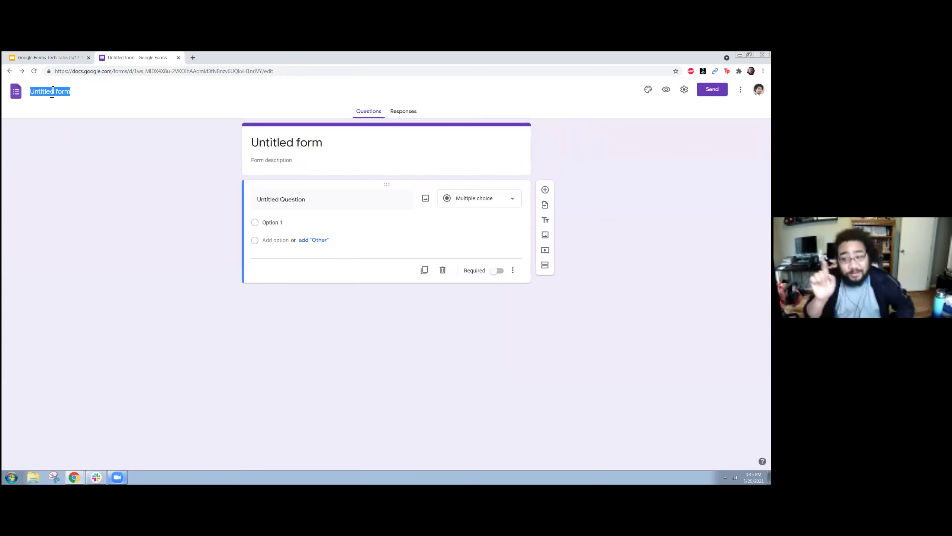
type("Form example")
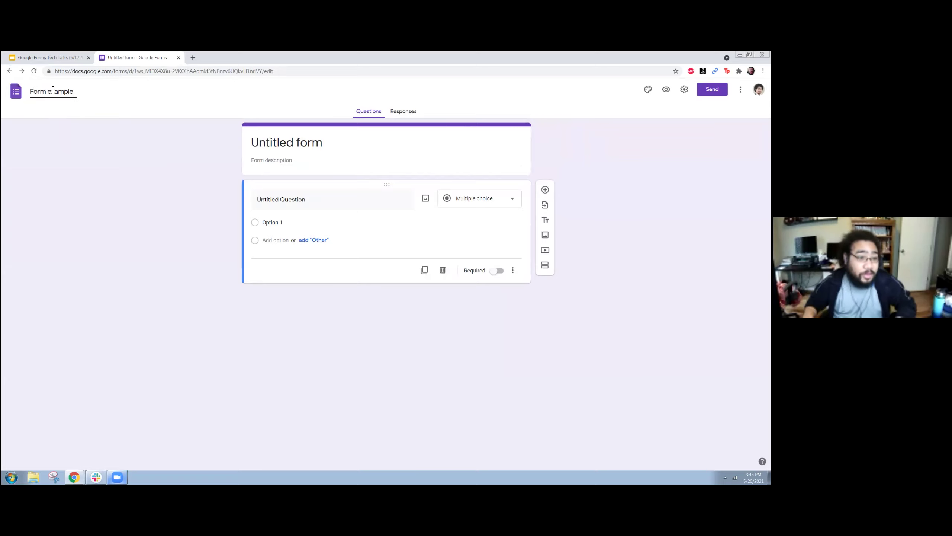
left_click(140, 153)
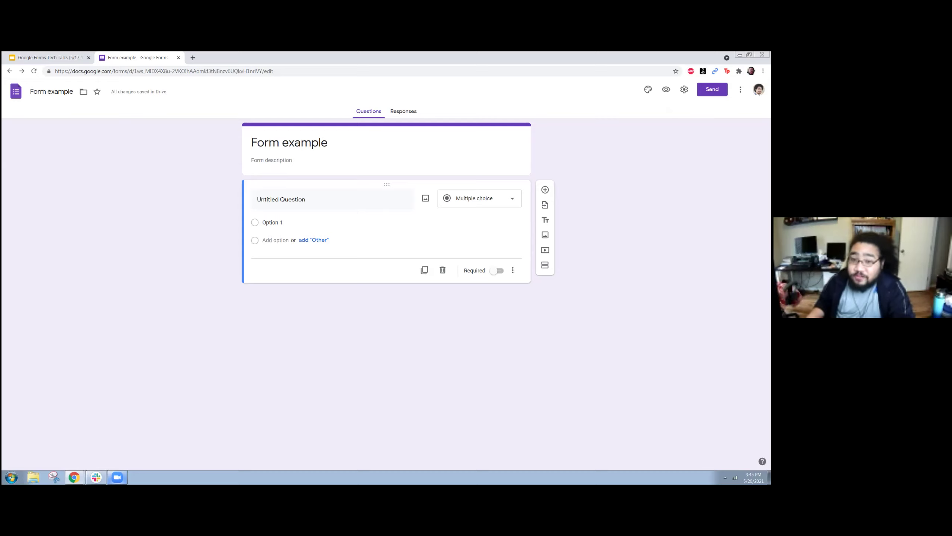
Set the form's theme color to teal with the second background shade, and choose the Basic font style
key("ctrl+plus")
key("ctrl+plus")
key("ctrl+plus")
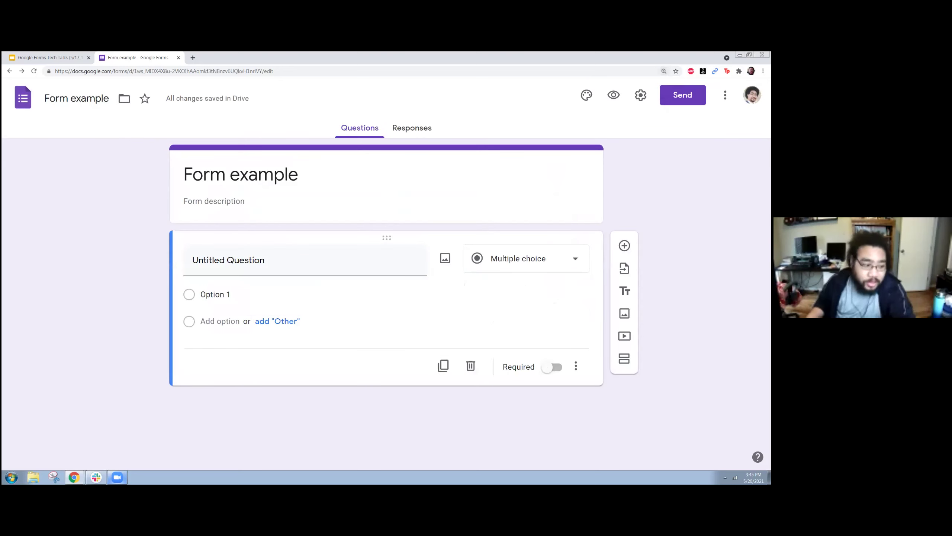
left_click(587, 97)
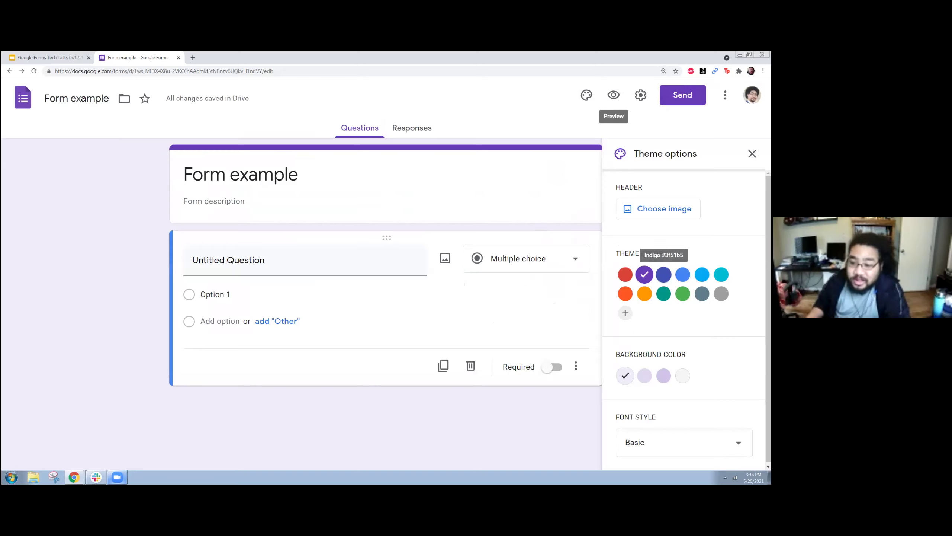
left_click(683, 294)
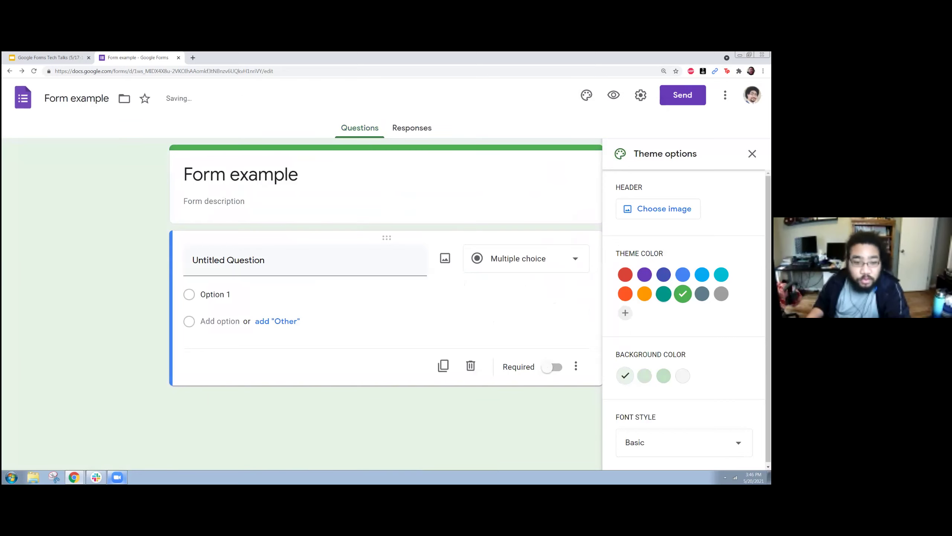
left_click(664, 293)
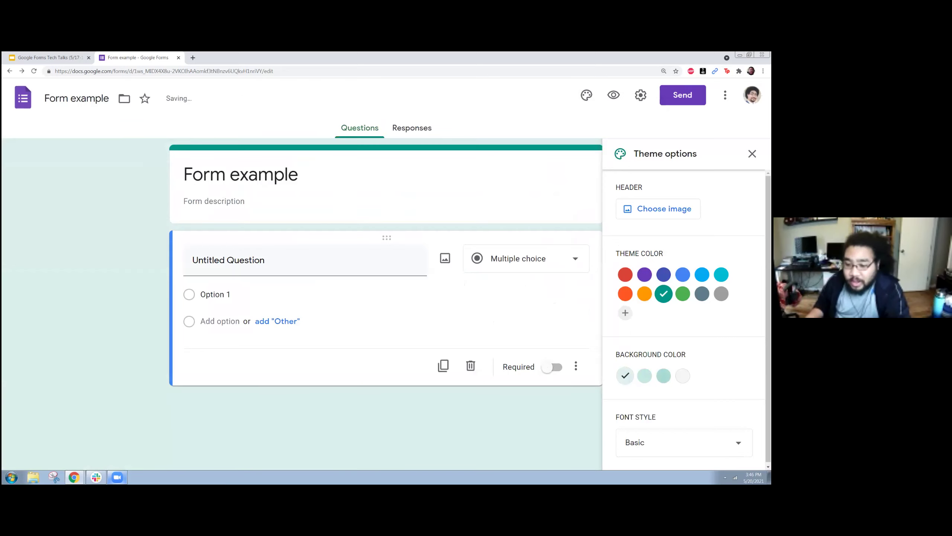
left_click(644, 375)
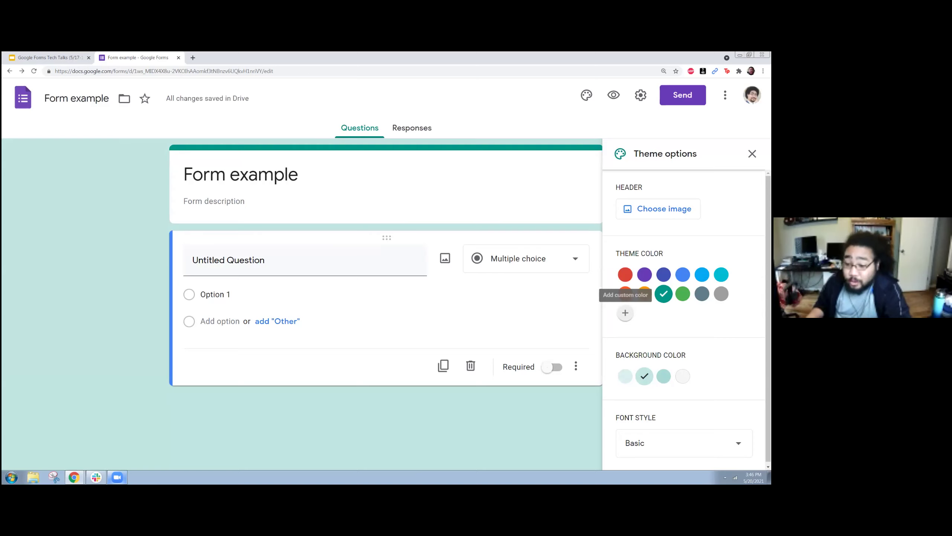
left_click(684, 443)
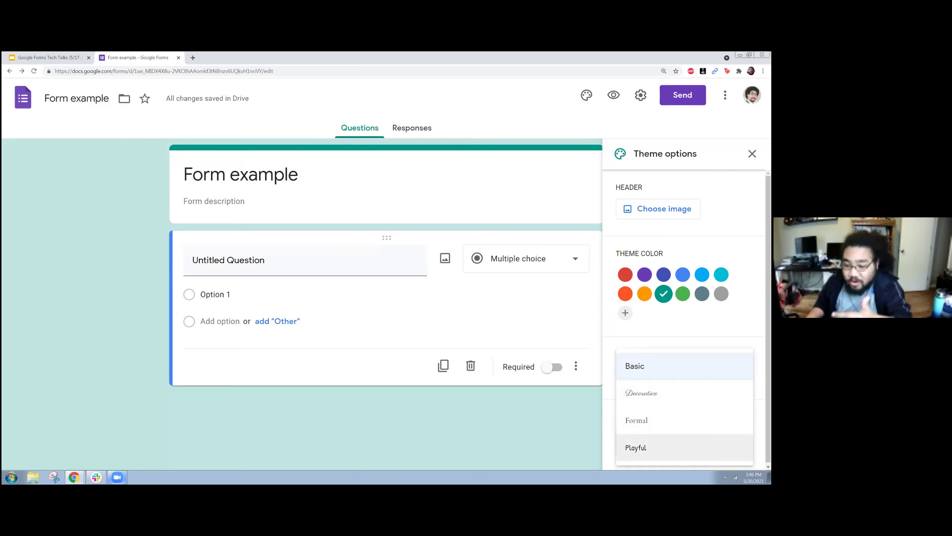
left_click(664, 366)
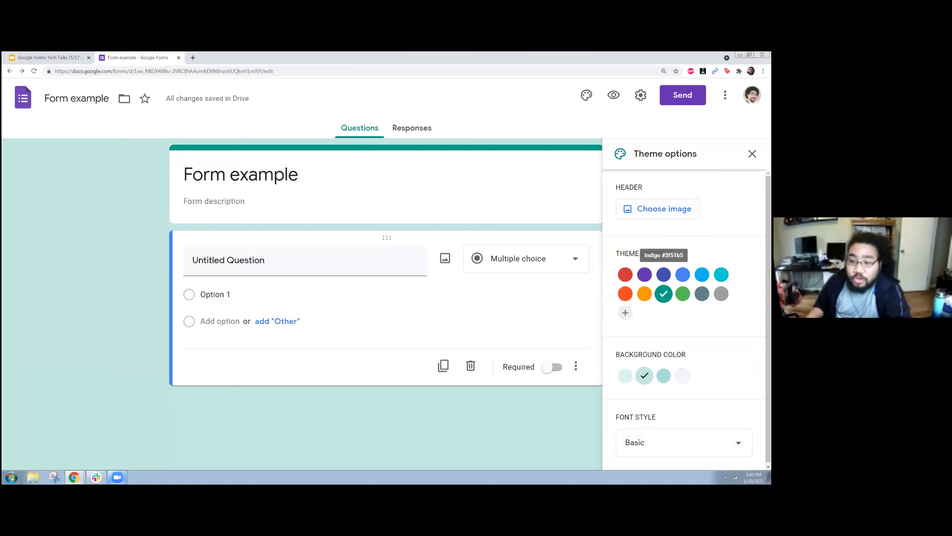
Insert the white robots image from the Work and School themes as the form header and set the theme color to #75848f
left_click(660, 208)
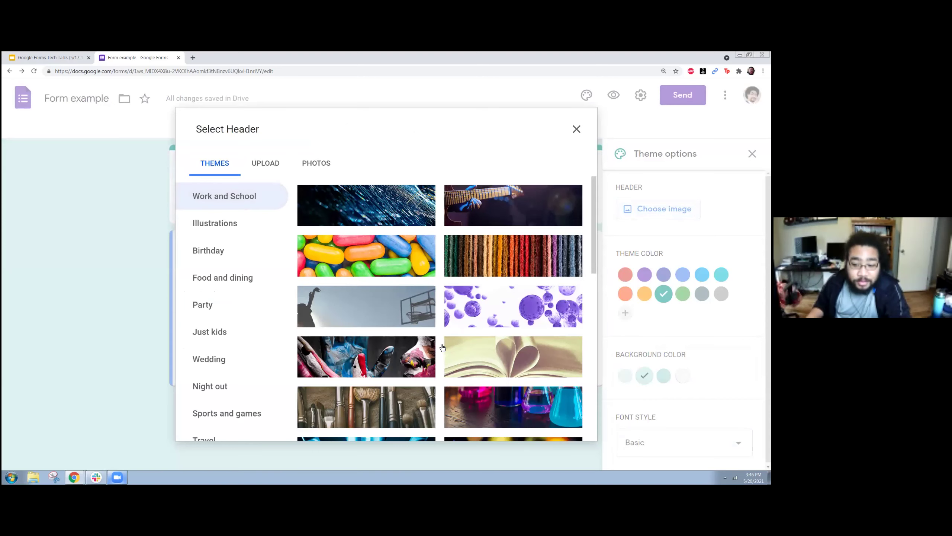
scroll(441, 349, "down", 10)
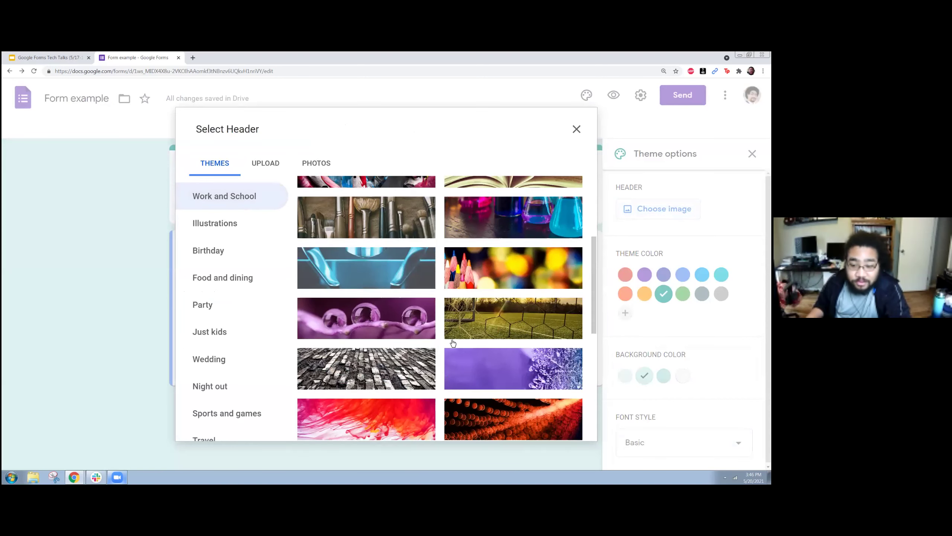
scroll(412, 293, "down", 2)
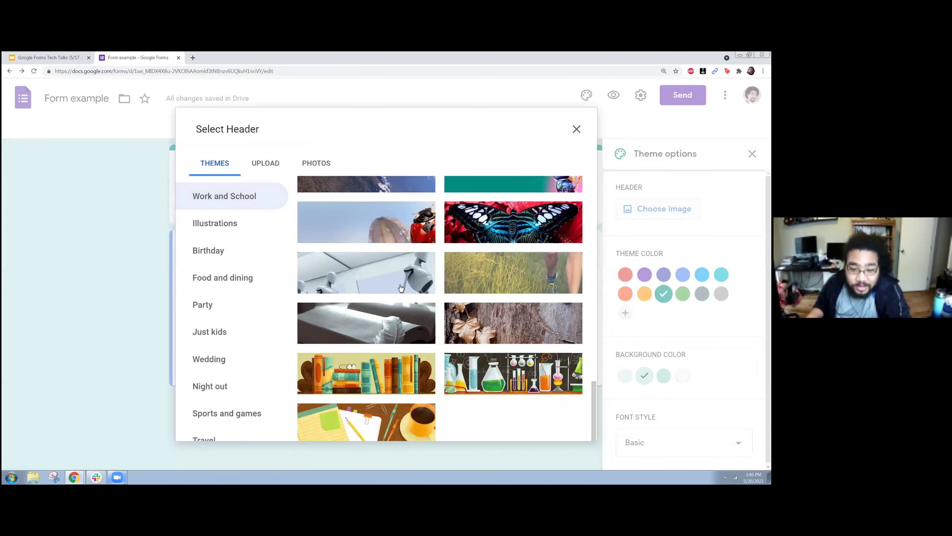
left_click(401, 288)
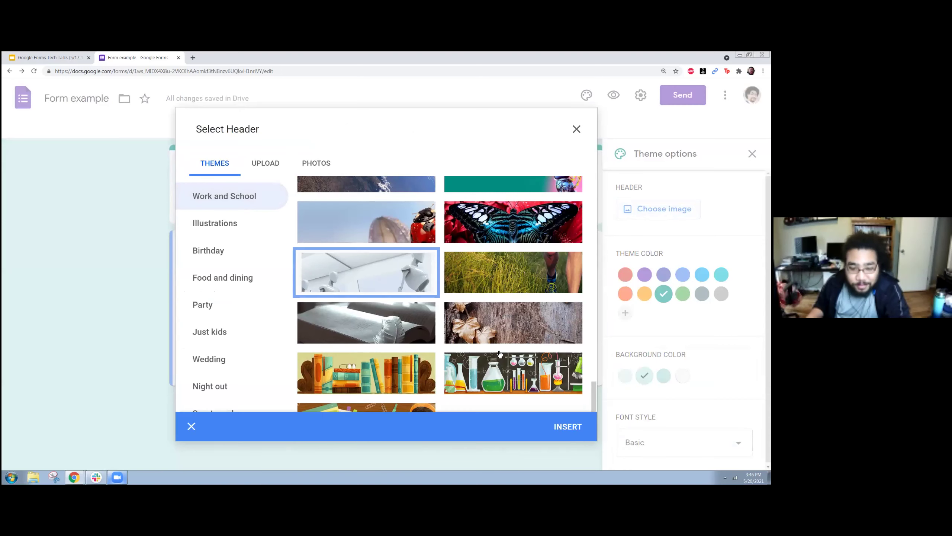
left_click(569, 427)
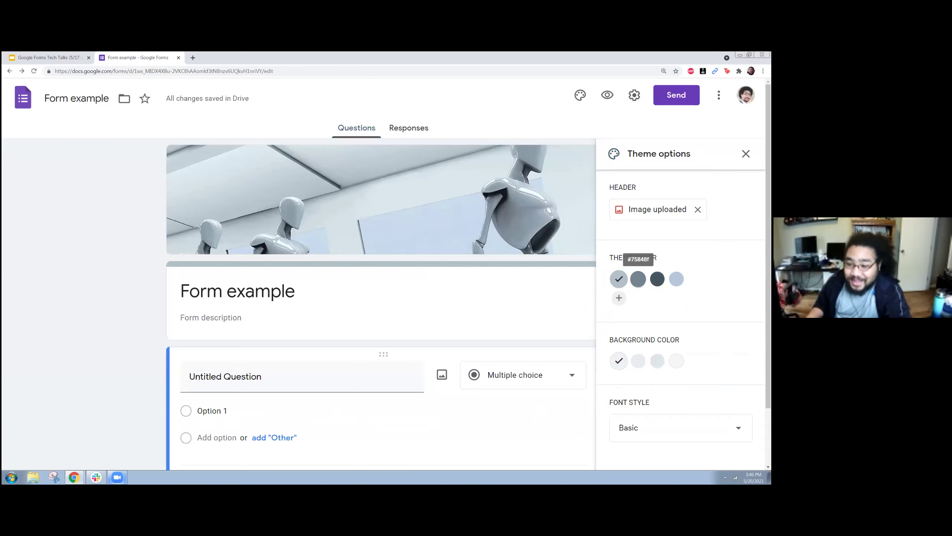
left_click(638, 279)
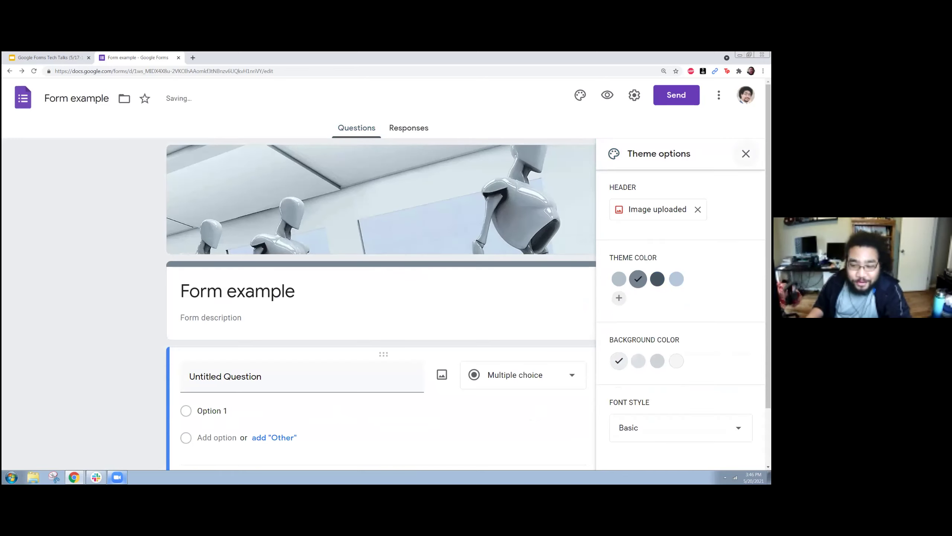
left_click(746, 154)
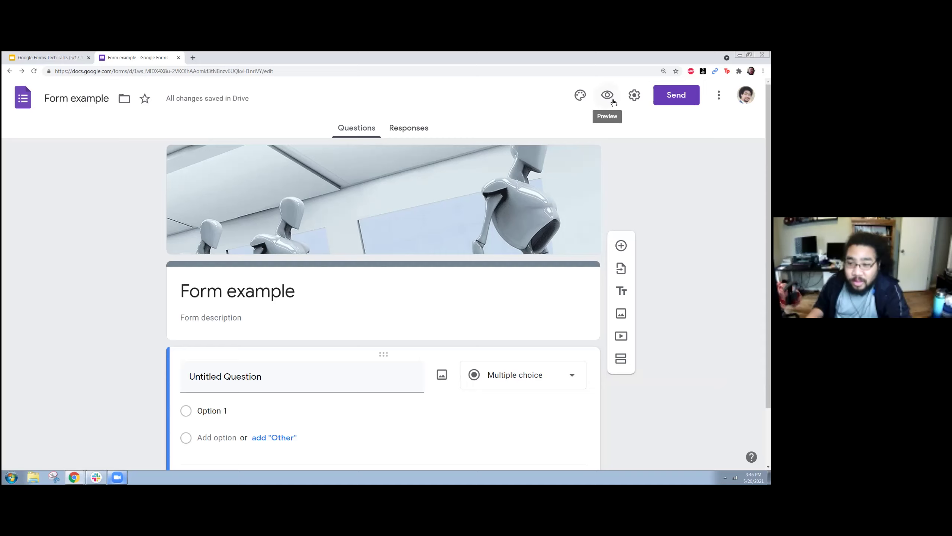
Preview the form, submit a test response choosing Option 1, and close the preview
left_click(610, 99)
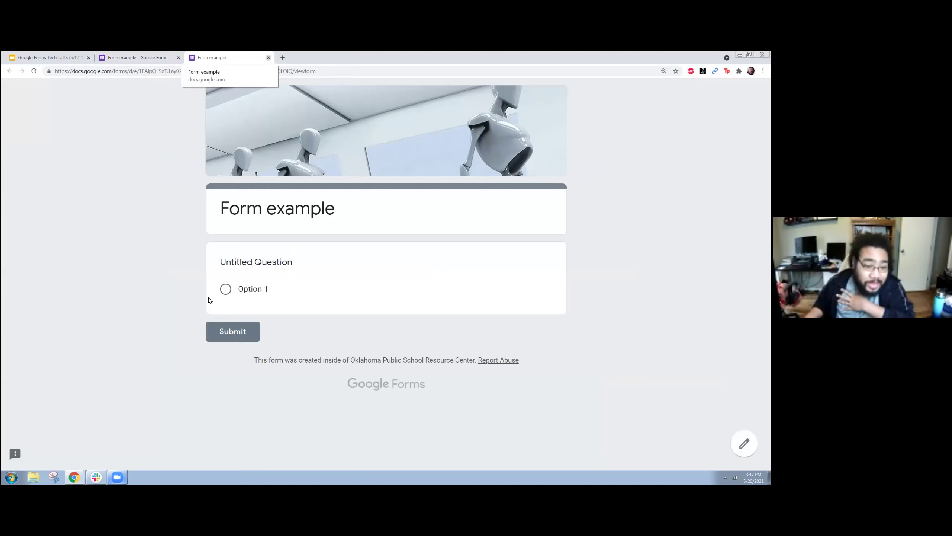
left_click(225, 290)
left_click(236, 350)
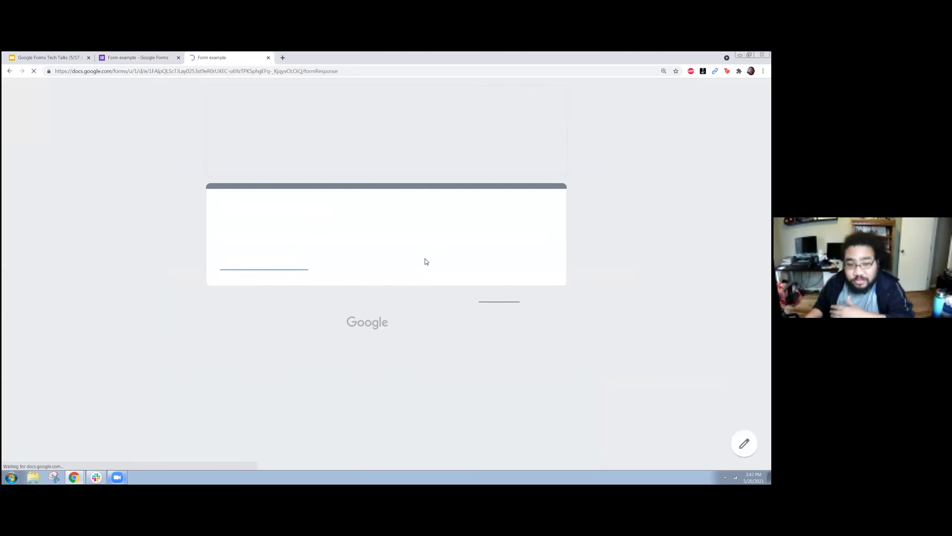
left_click(268, 58)
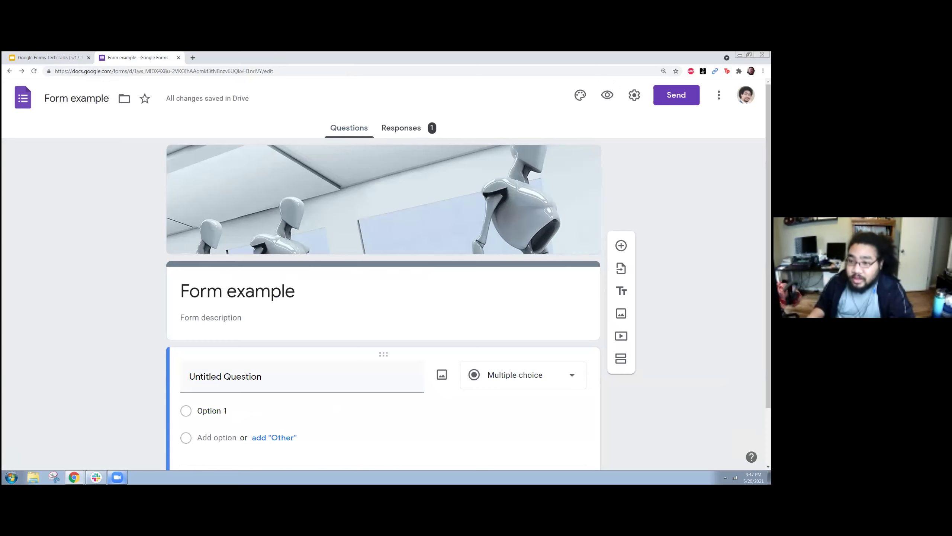
Open the form's settings and review the general options for collecting emails and editing after submission
left_click(634, 95)
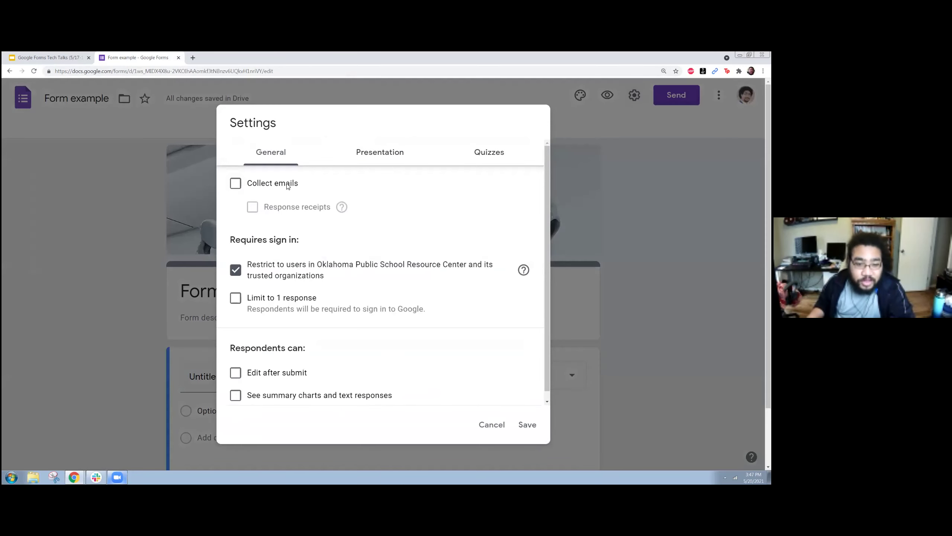
left_click_drag(299, 184, 250, 187)
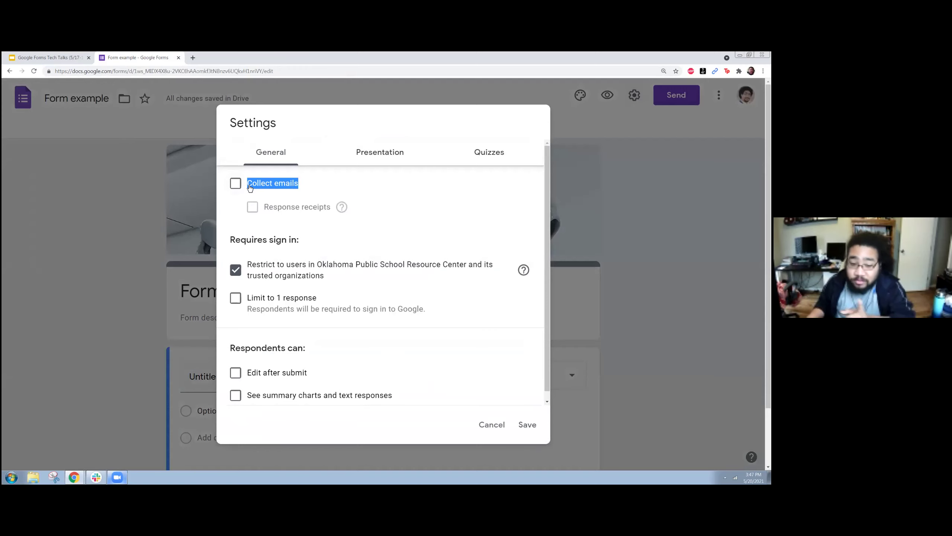
left_click_drag(308, 374, 239, 376)
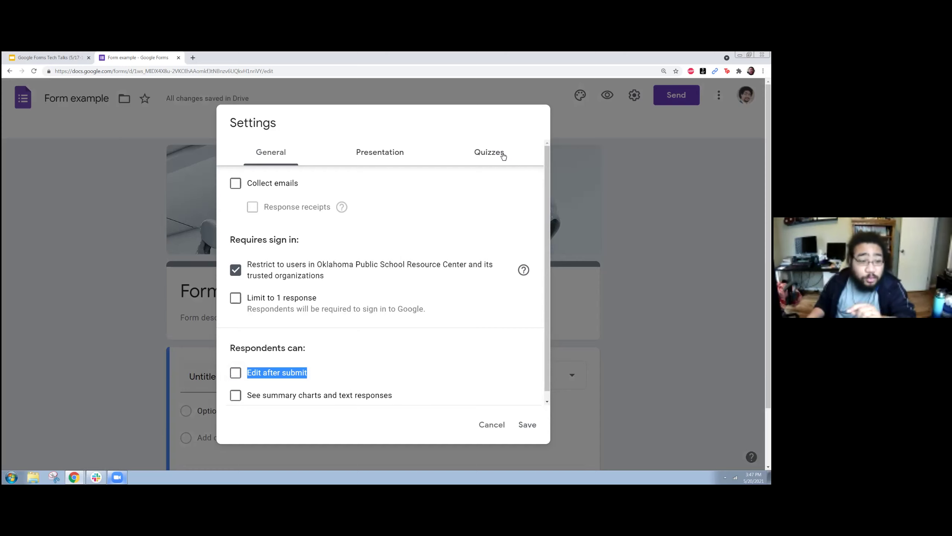
Turn the form into a quiz, review the locked mode and grade release options, and save the settings
left_click(488, 158)
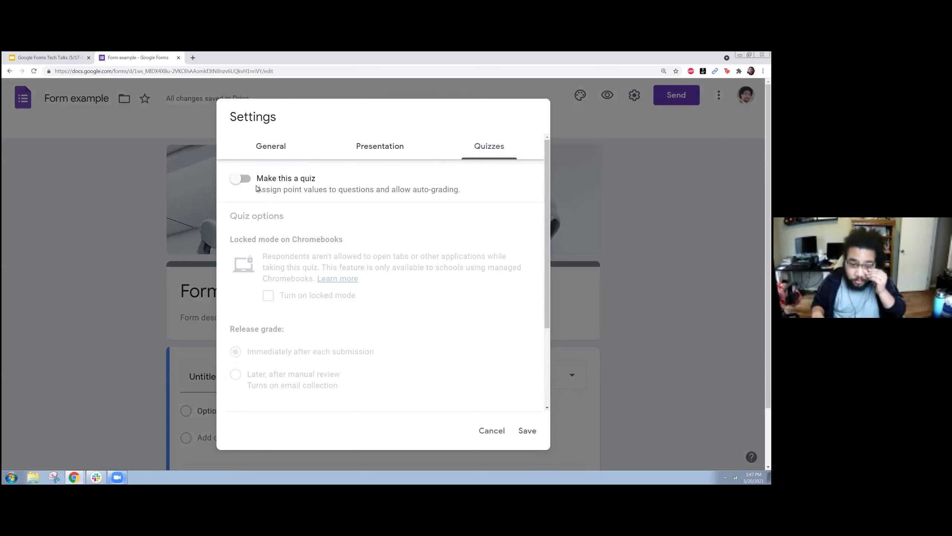
left_click(241, 179)
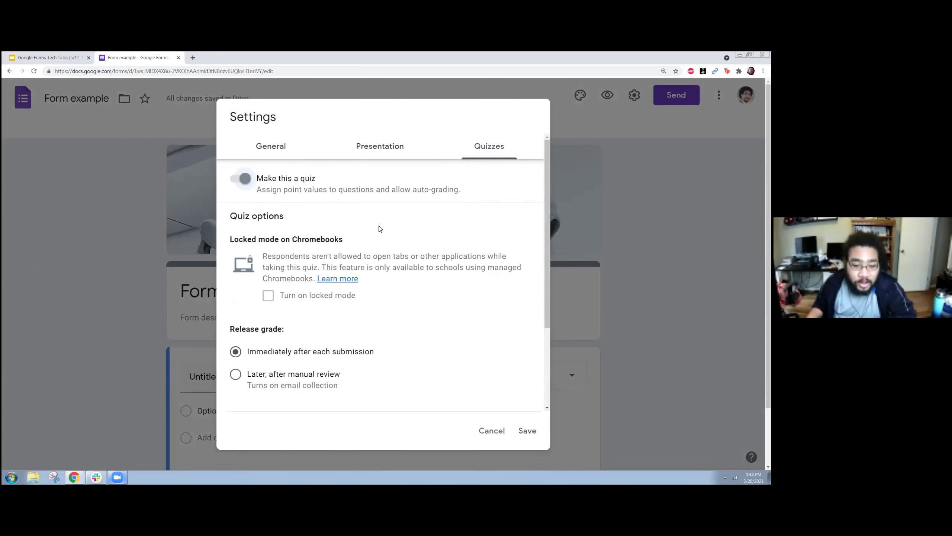
scroll(380, 231, "down", 2)
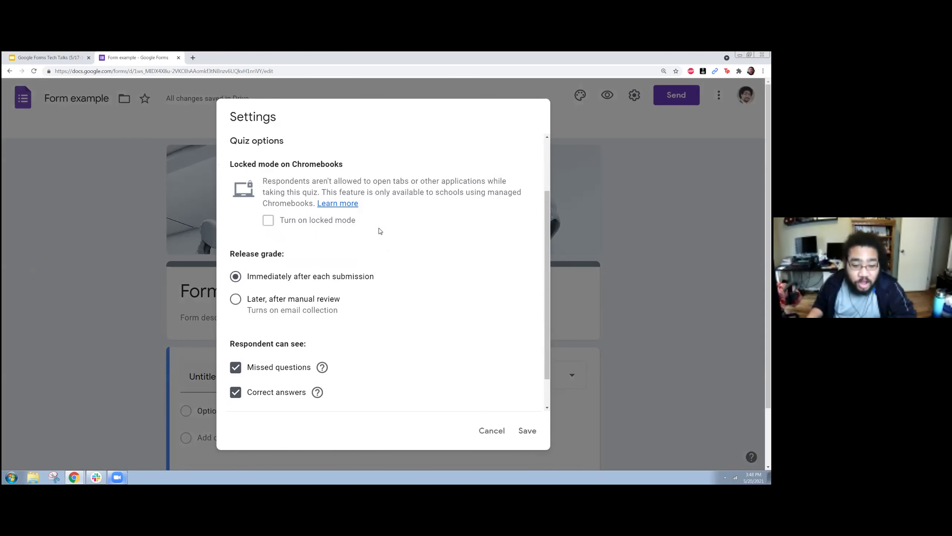
scroll(380, 231, "up", 2)
left_click_drag(364, 248, 230, 243)
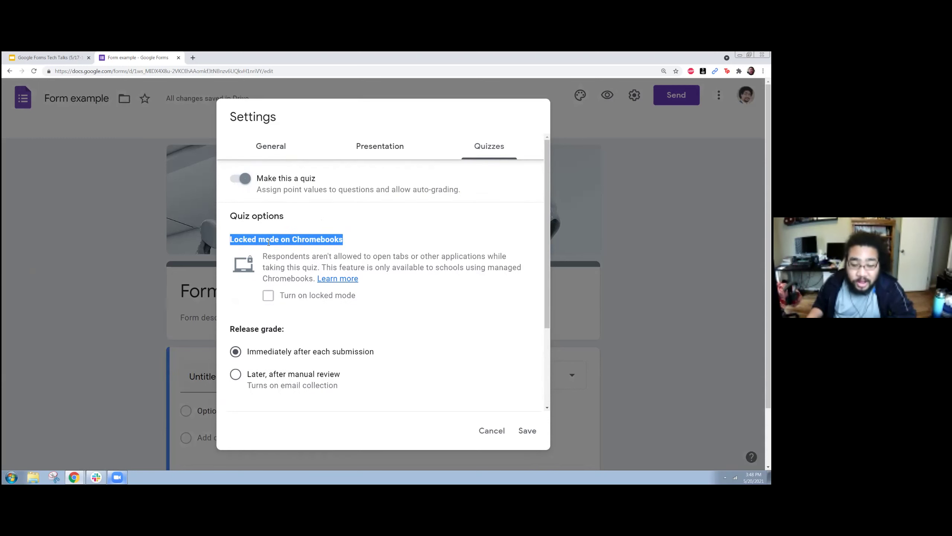
left_click(367, 240)
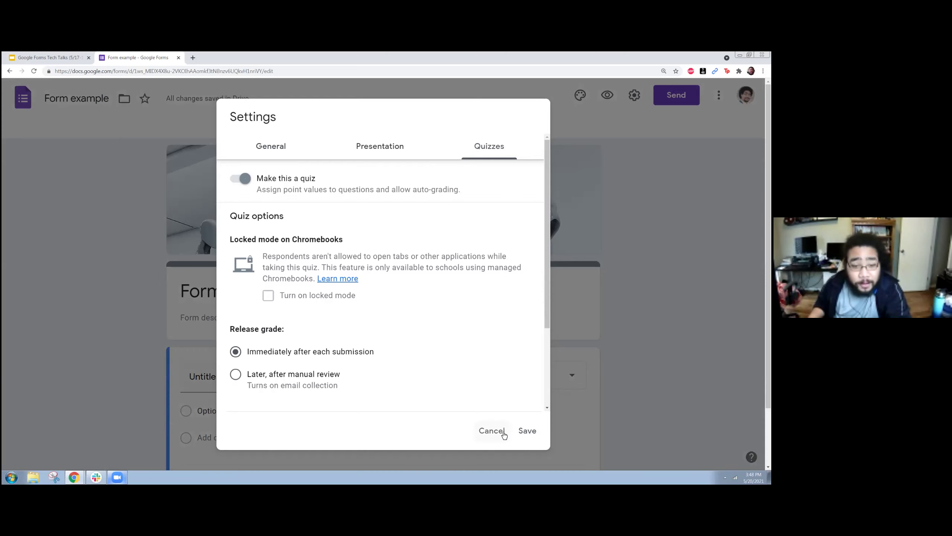
left_click(246, 185)
left_click(244, 185)
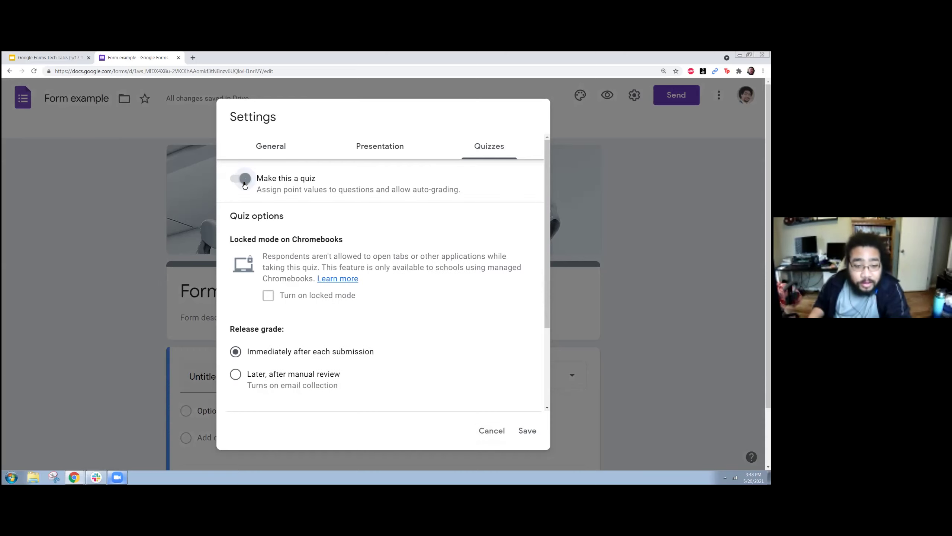
left_click(528, 431)
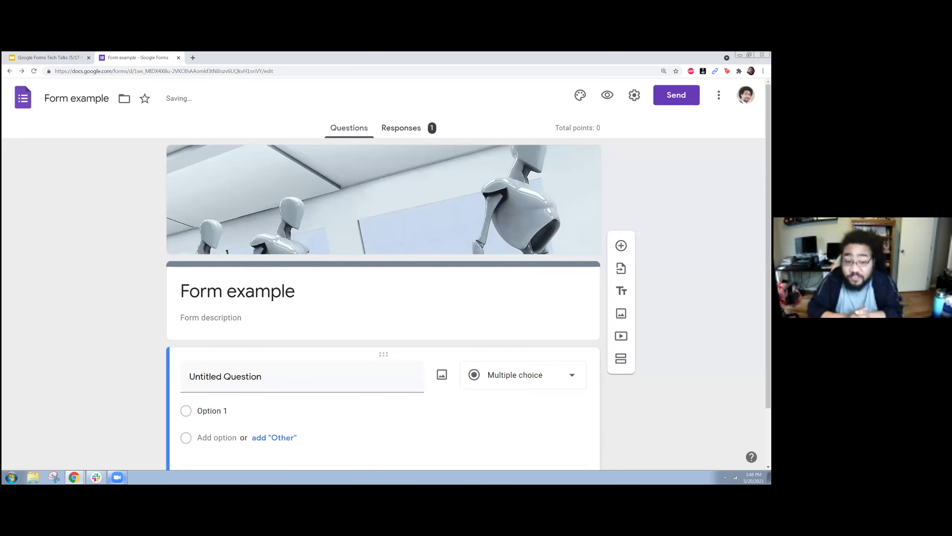
Change the form's title to "Survey for cool, attractive people"
scroll(327, 243, "down", 2)
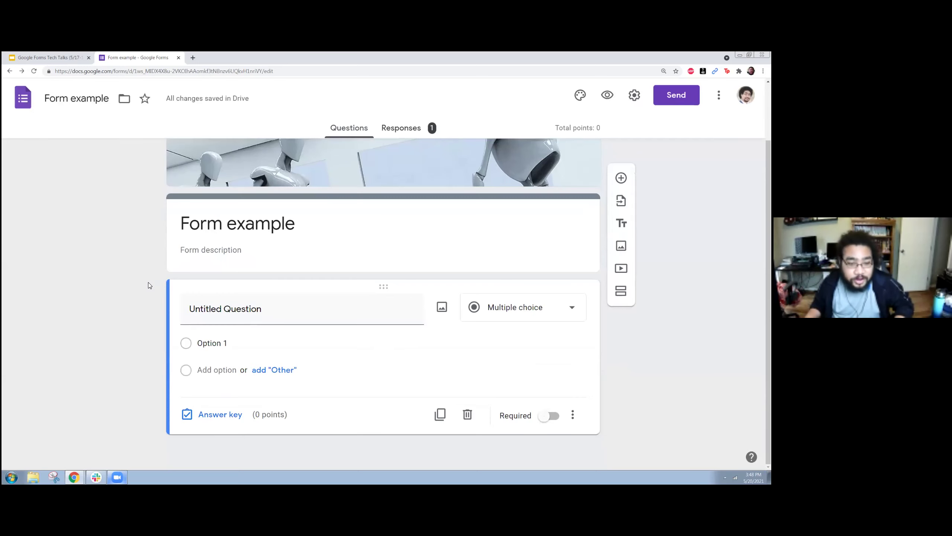
key("ctrl+plus")
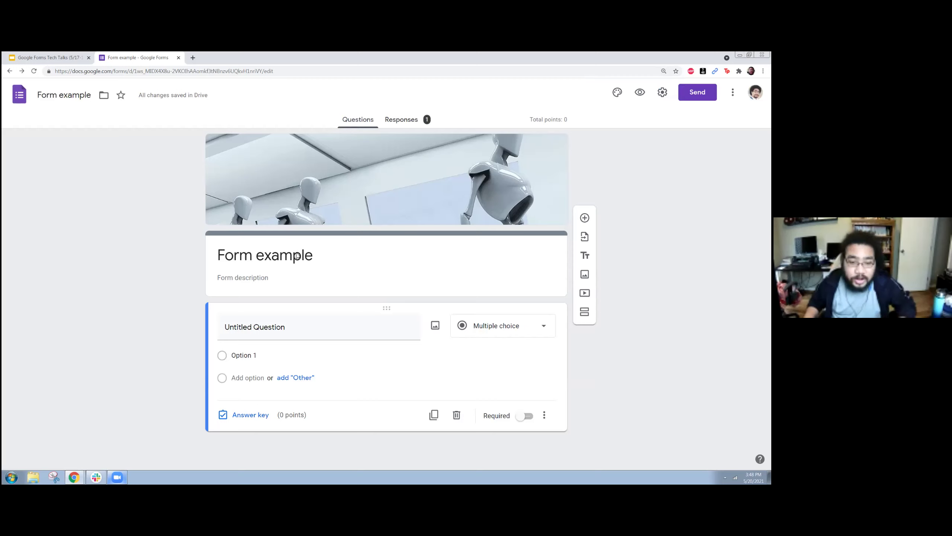
left_click(343, 251)
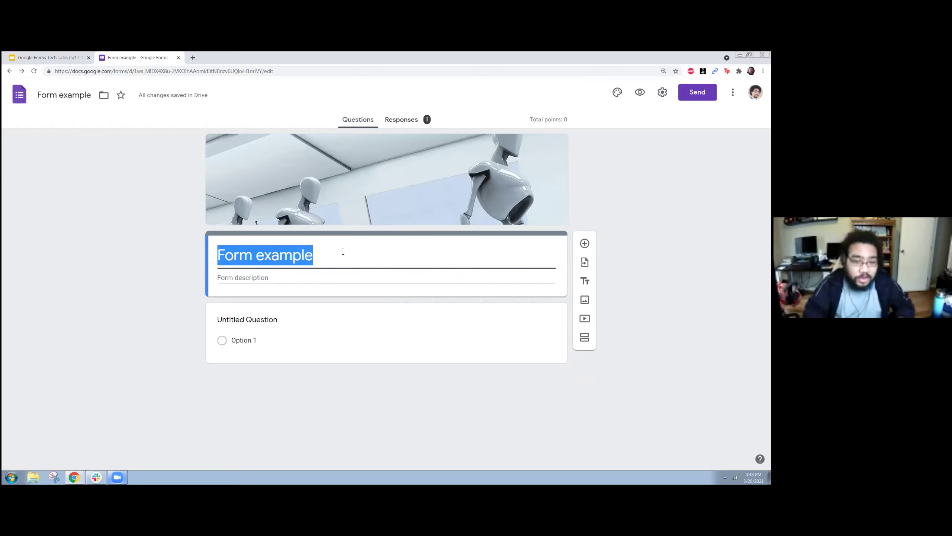
type("Survey f")
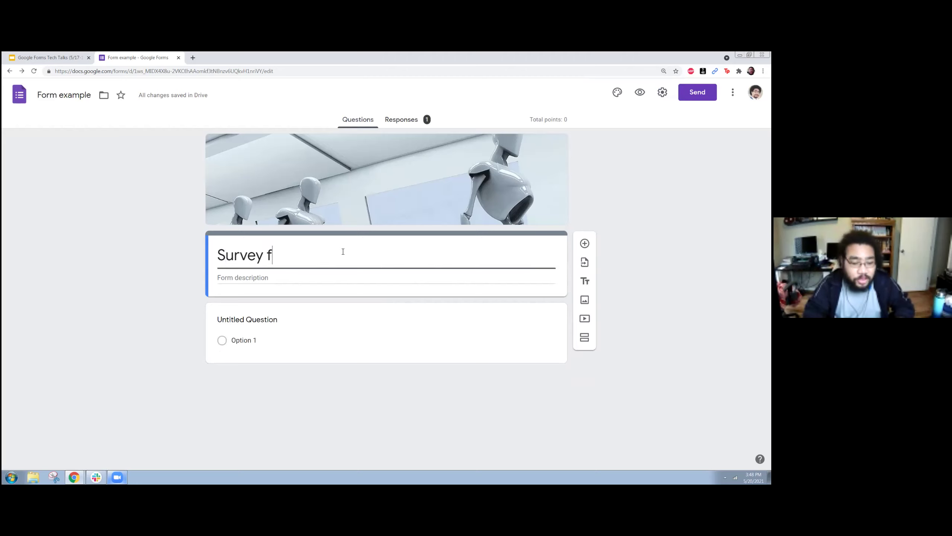
type("or cool attrac")
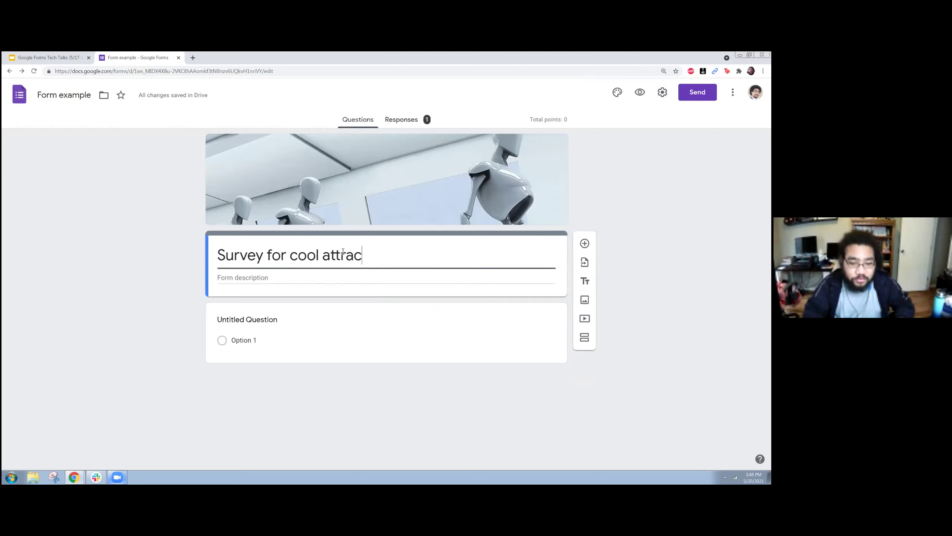
type("tive people")
left_click(322, 253)
type(",")
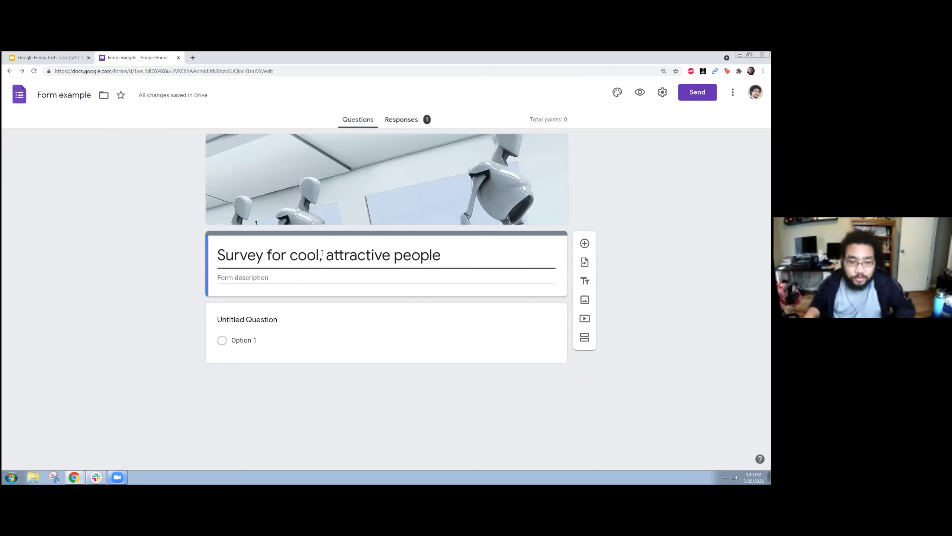
left_click(180, 294)
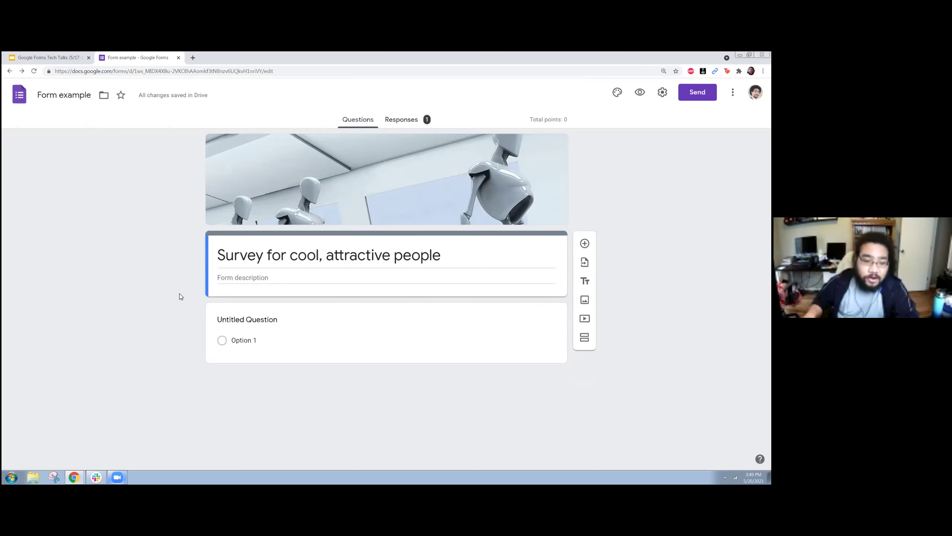
Enter the placeholder text "fdjsjfkl;ajfkl;d" as the form description
left_click(261, 277)
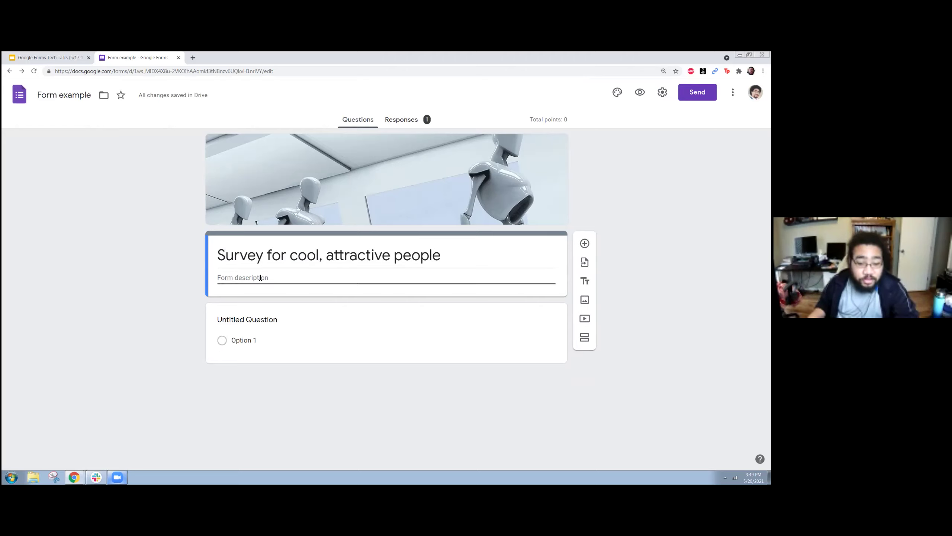
type("fdjsjfkl;ajfkl;d")
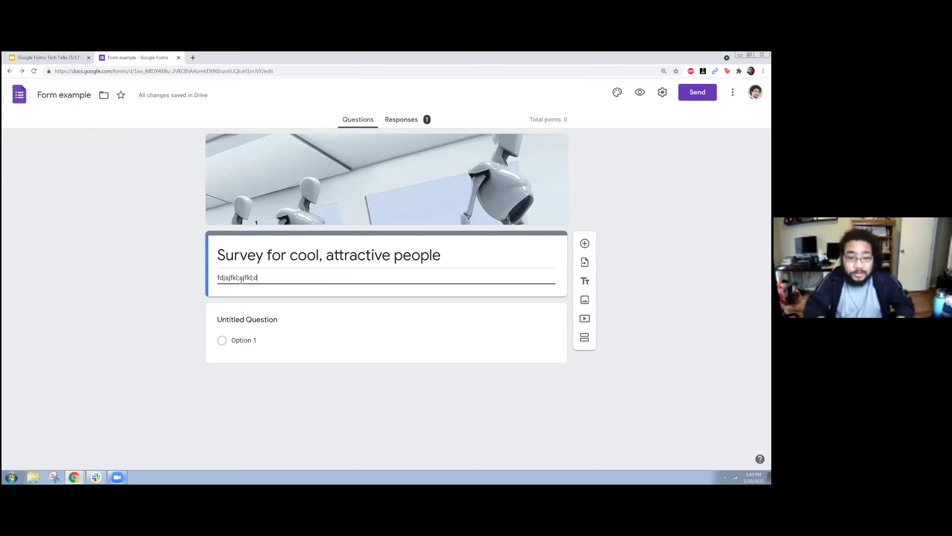
left_click(184, 287)
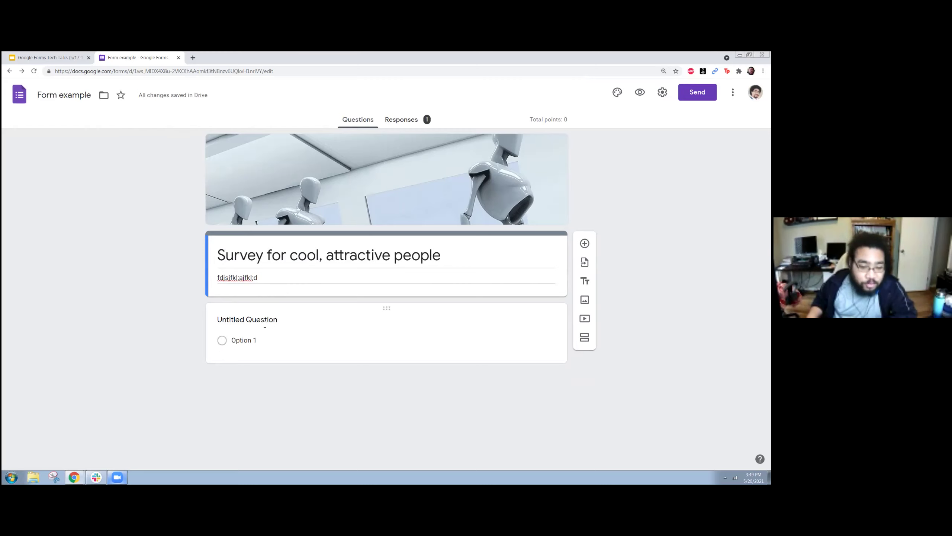
Title the untitled question "The answer is C" and upload the OPSRC Tech Talks logo from Downloads as its image
left_click(244, 321)
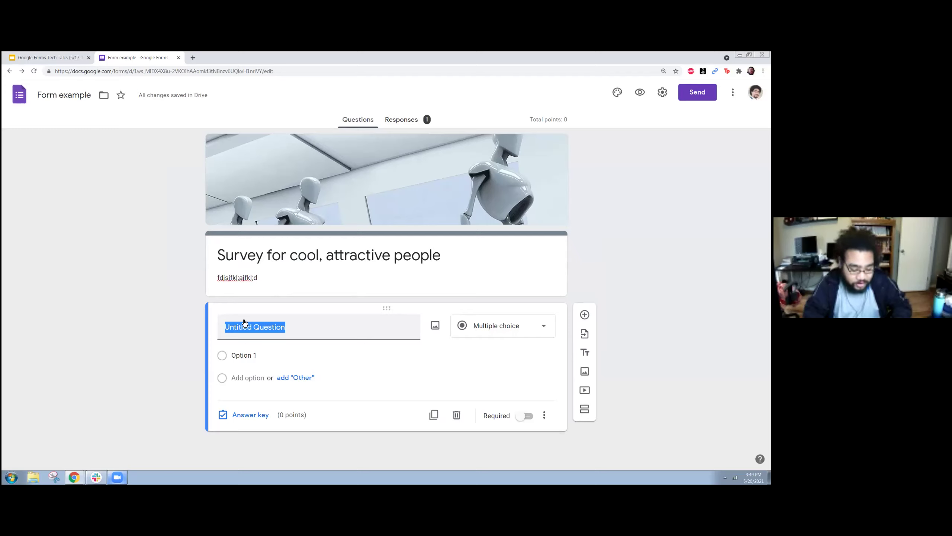
type("The answer is C")
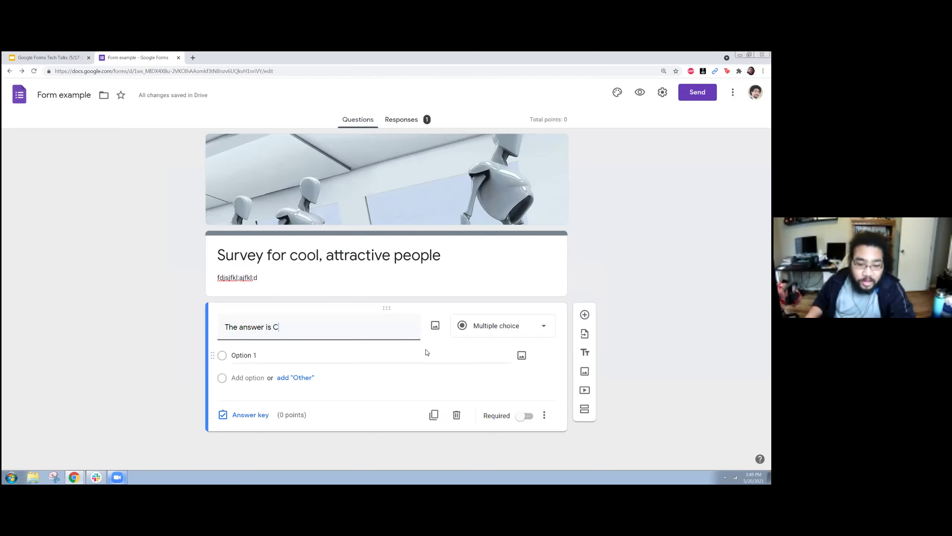
left_click(435, 325)
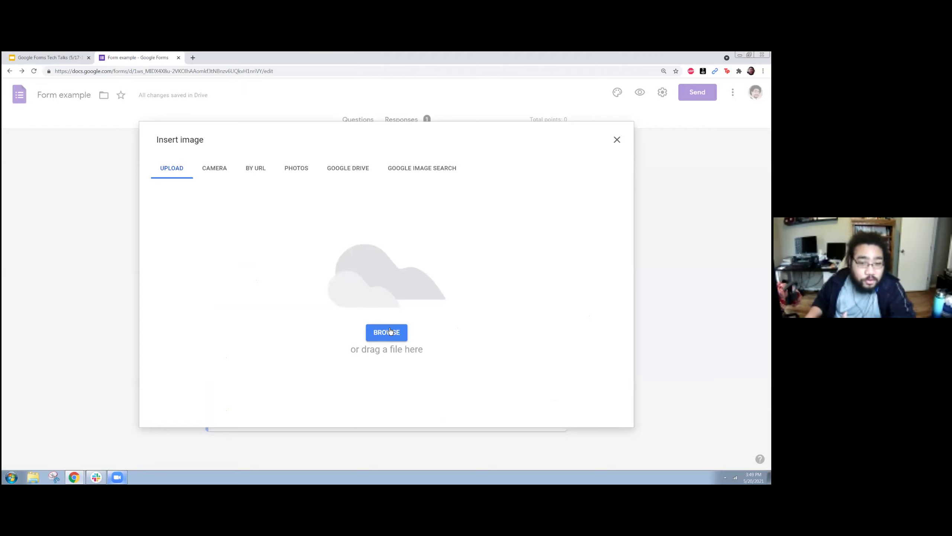
left_click(221, 173)
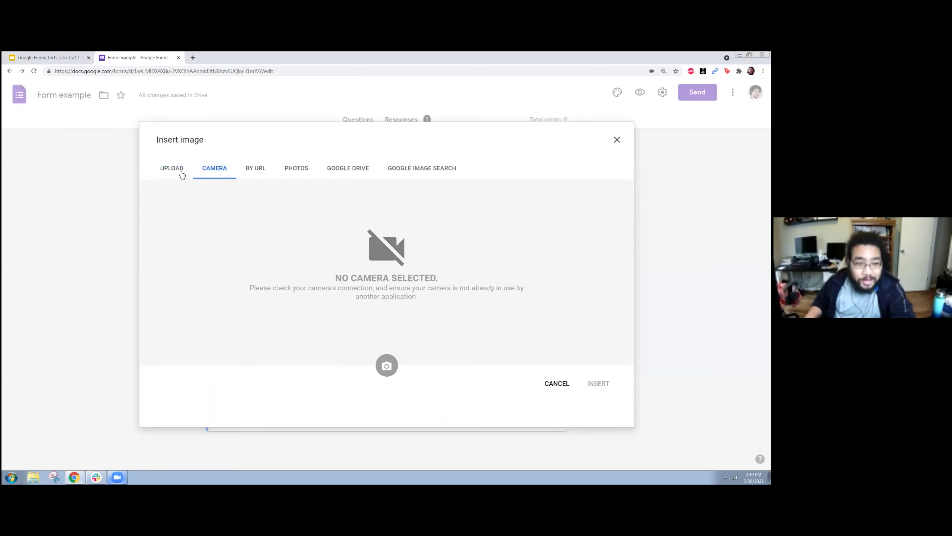
left_click(182, 175)
left_click(388, 332)
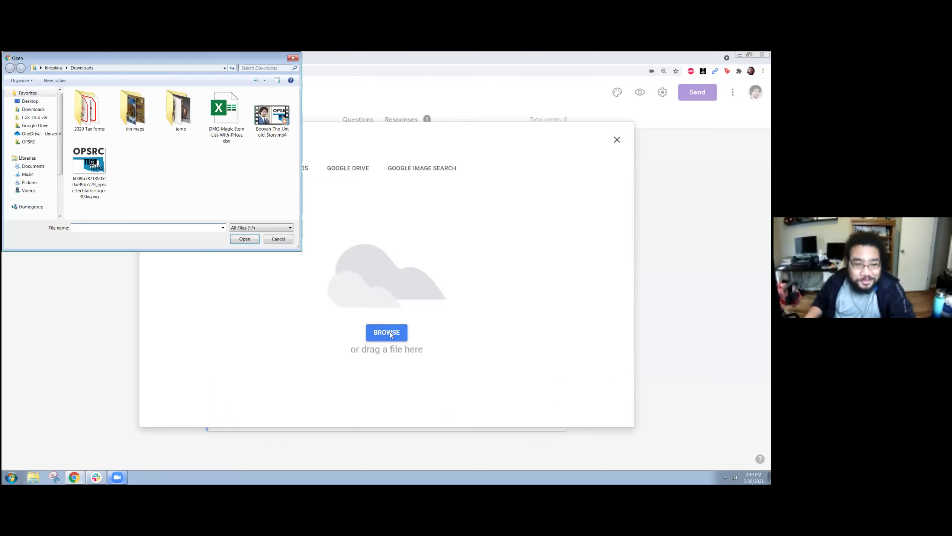
double_click(101, 155)
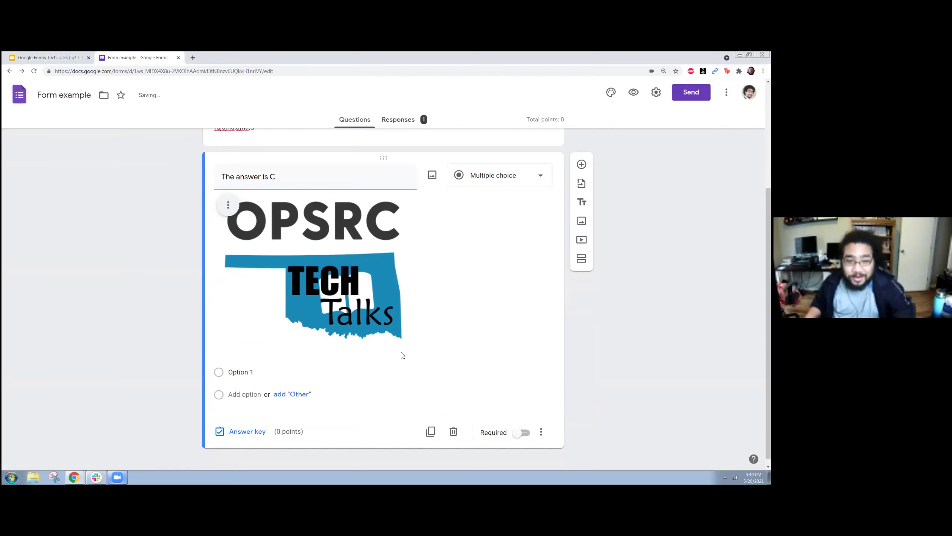
Give the question the answer options A, B, C and D, using the suggested options for the last two, plus an "Other" option
left_click(273, 374)
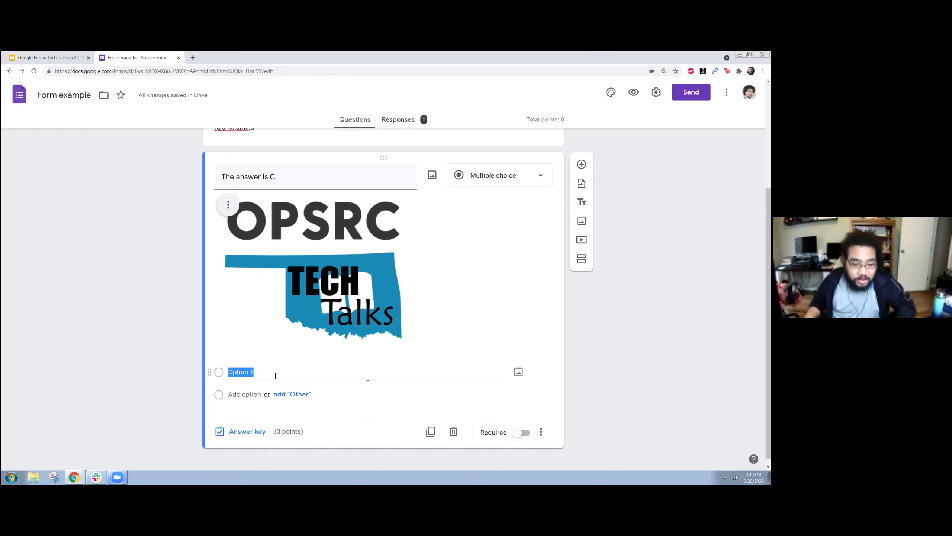
type("A")
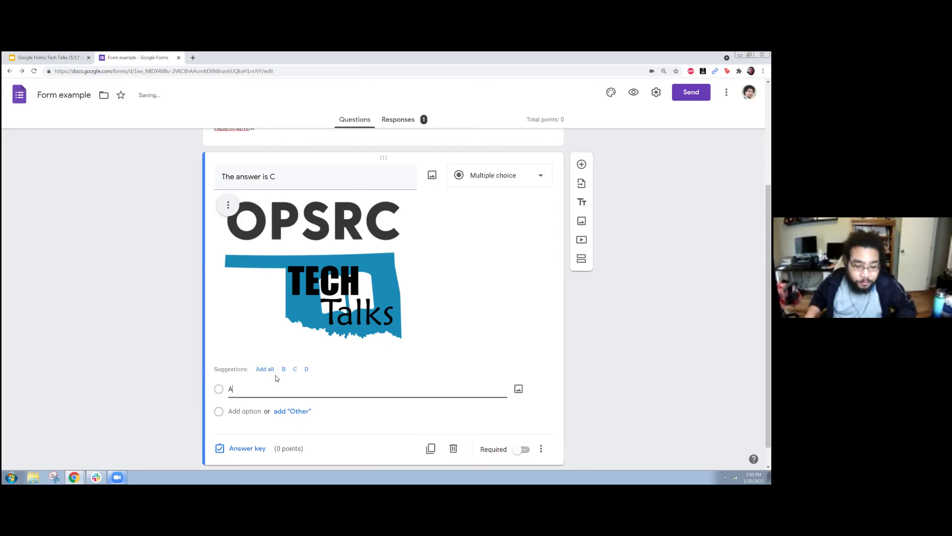
key("Return")
type("B")
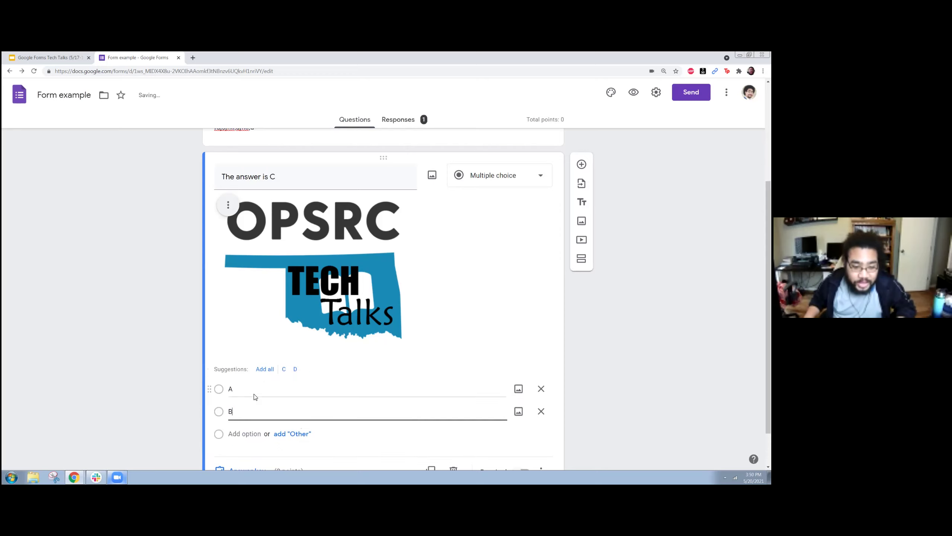
left_click_drag(217, 368, 250, 369)
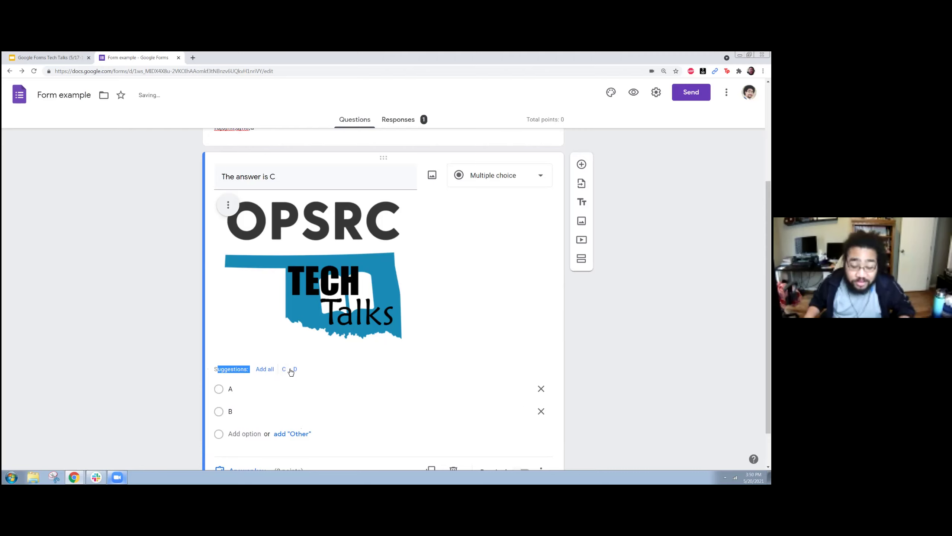
left_click(264, 370)
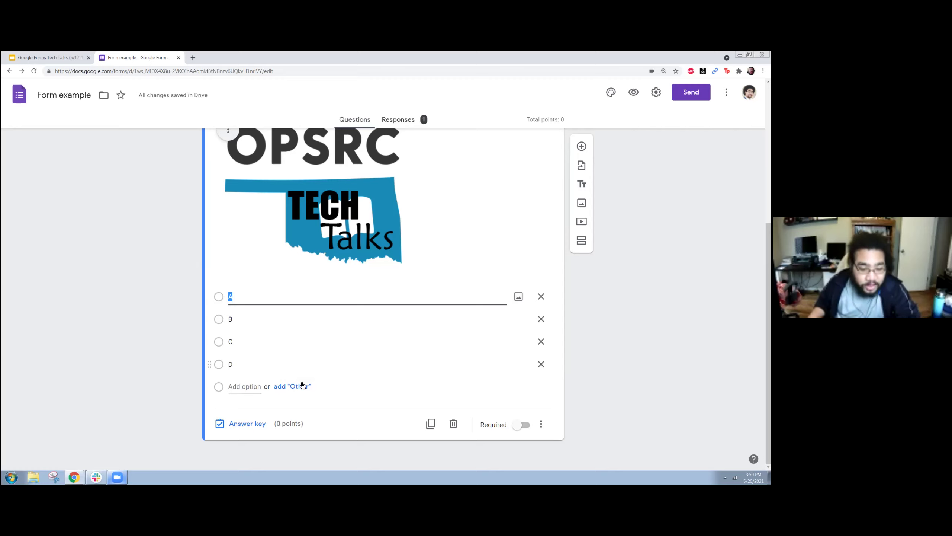
left_click(290, 391)
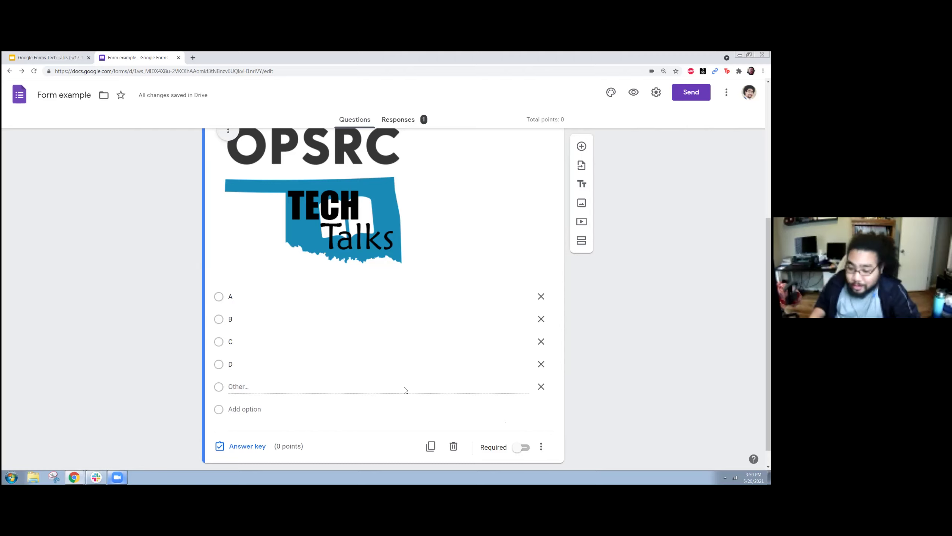
Mark C as the correct answer in the question's answer key and assign it 1 point
scroll(367, 378, "down", 1)
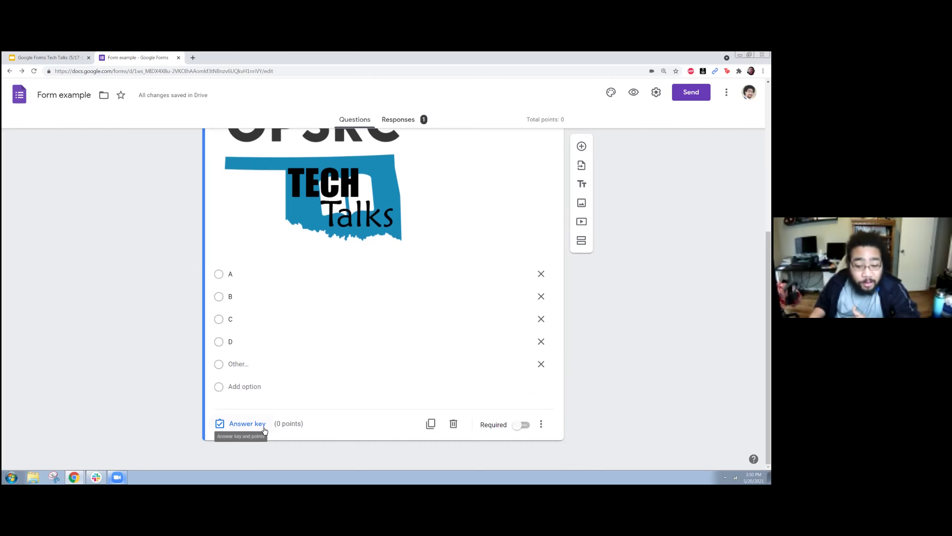
left_click(234, 425)
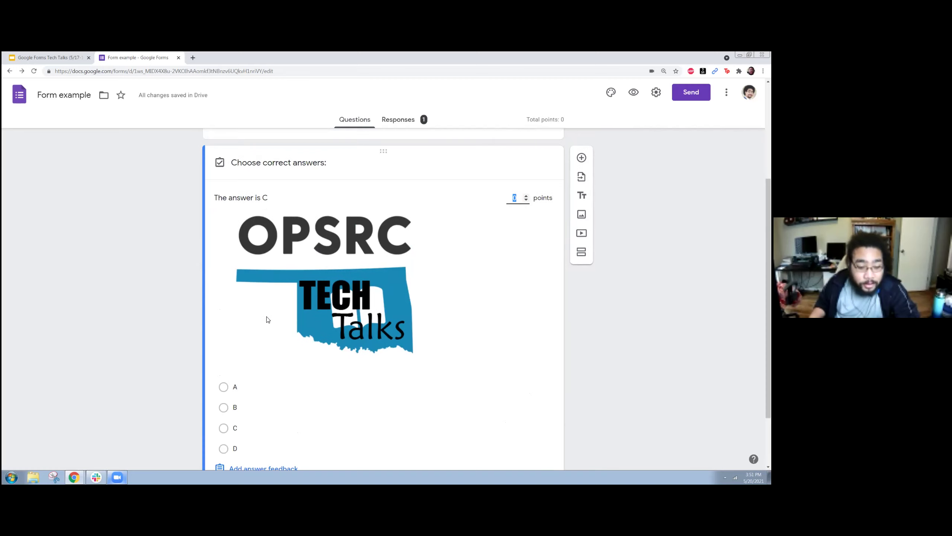
scroll(259, 337, "down", 1)
left_click(228, 392)
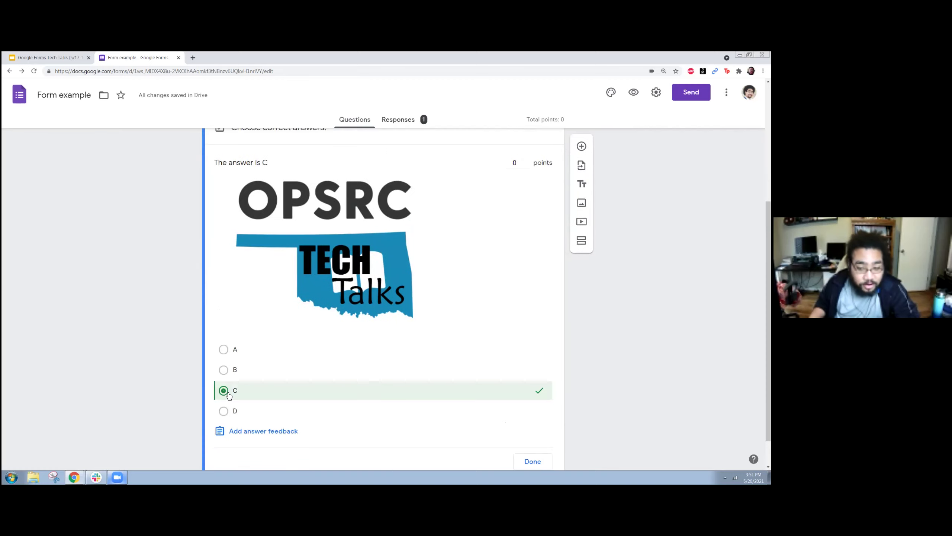
scroll(325, 391, "up", 1)
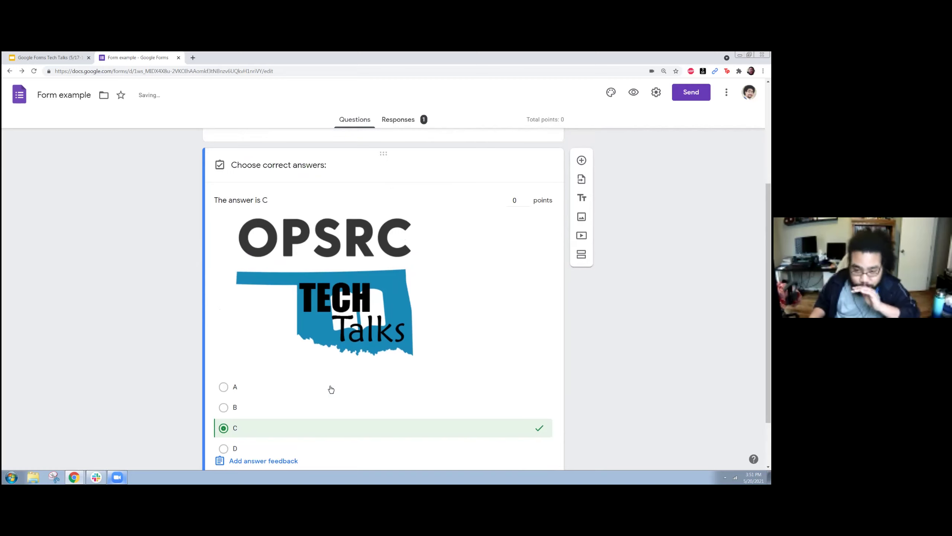
left_click(524, 199)
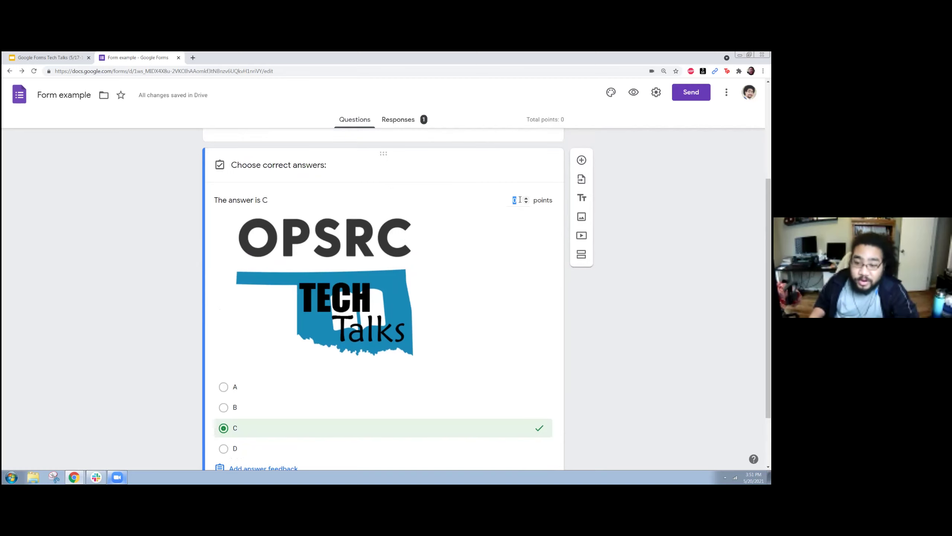
type("1")
left_click(552, 257)
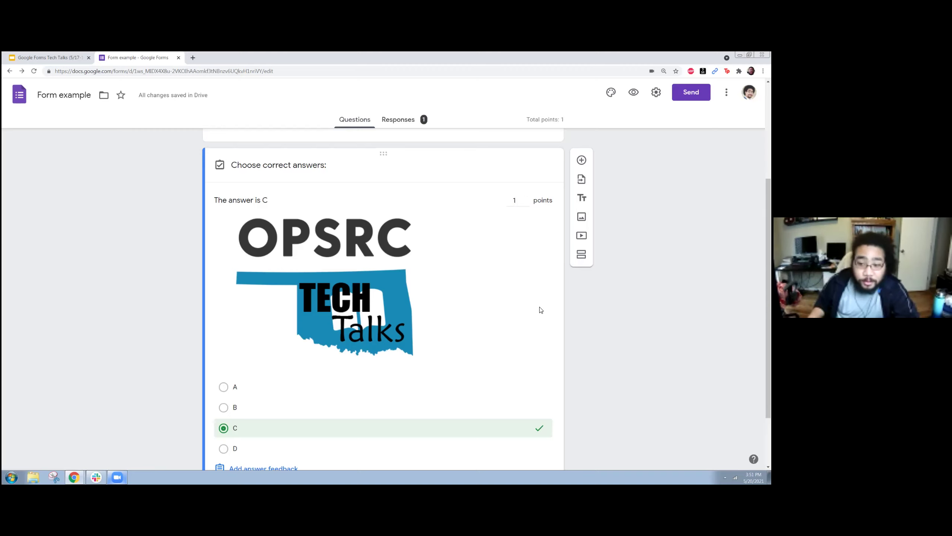
View the feedback entry for incorrect and correct answers, cancel it, and finish the answer key
scroll(541, 310, "down", 2)
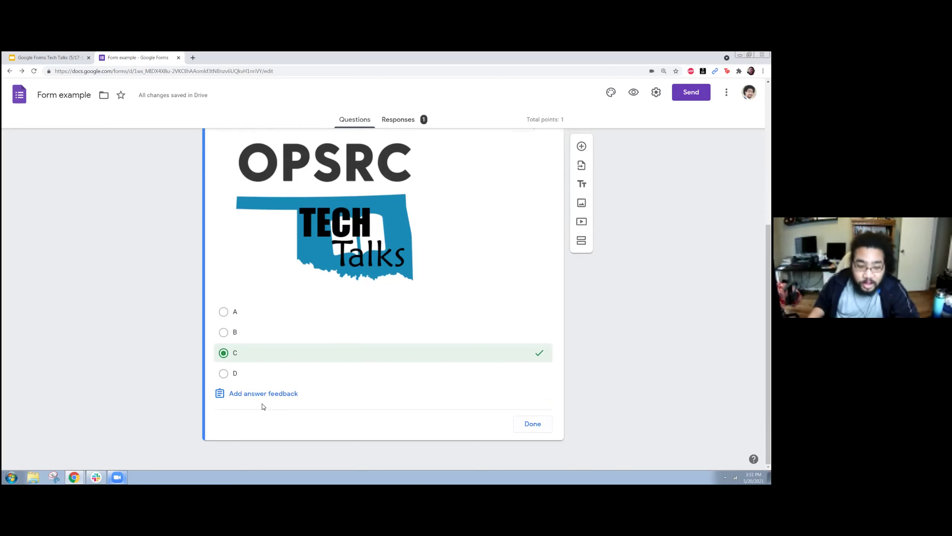
left_click(248, 395)
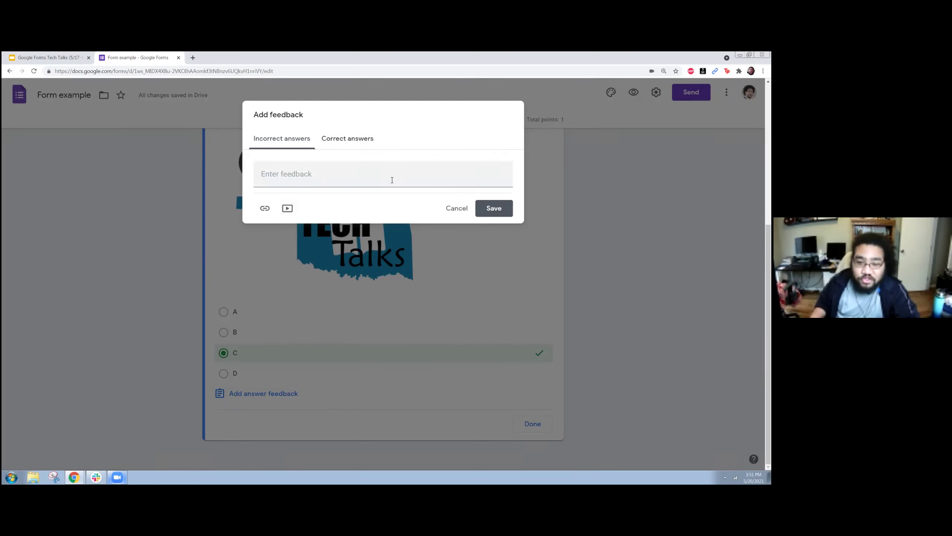
left_click(457, 208)
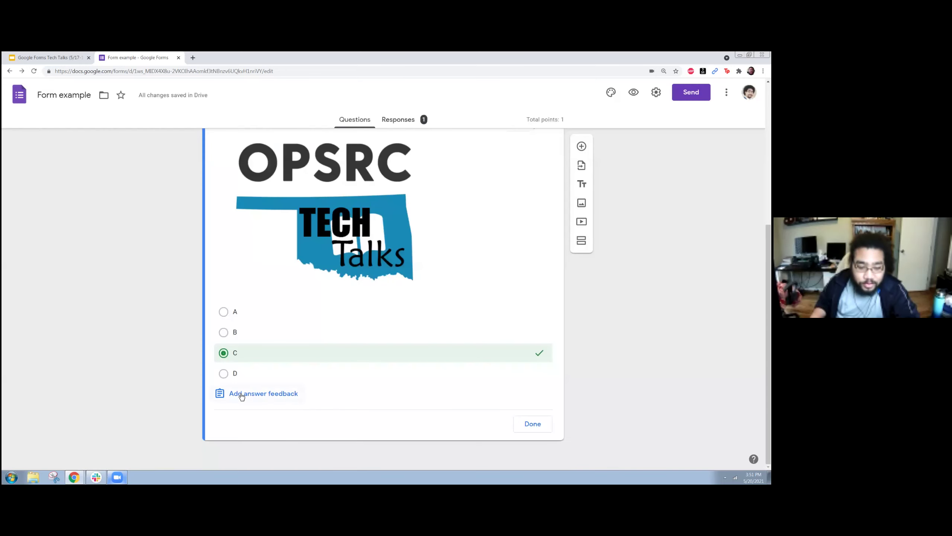
left_click(533, 423)
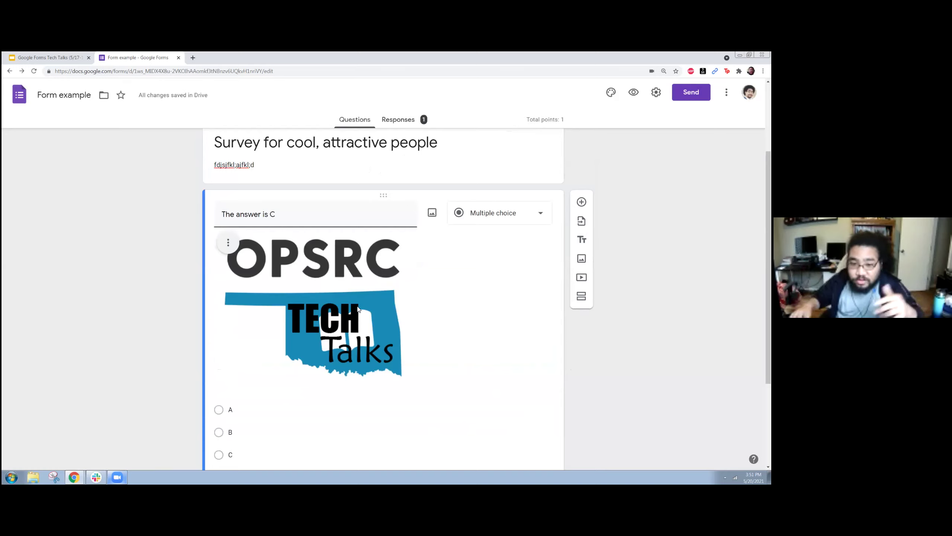
Examine the available question types for "The answer is C", keeping Multiple choice
scroll(507, 306, "down", 1)
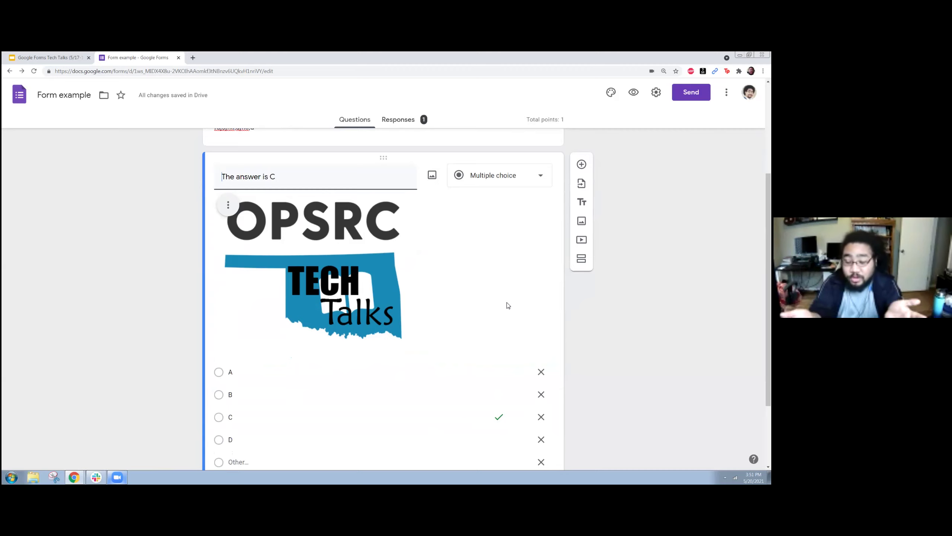
left_click(490, 181)
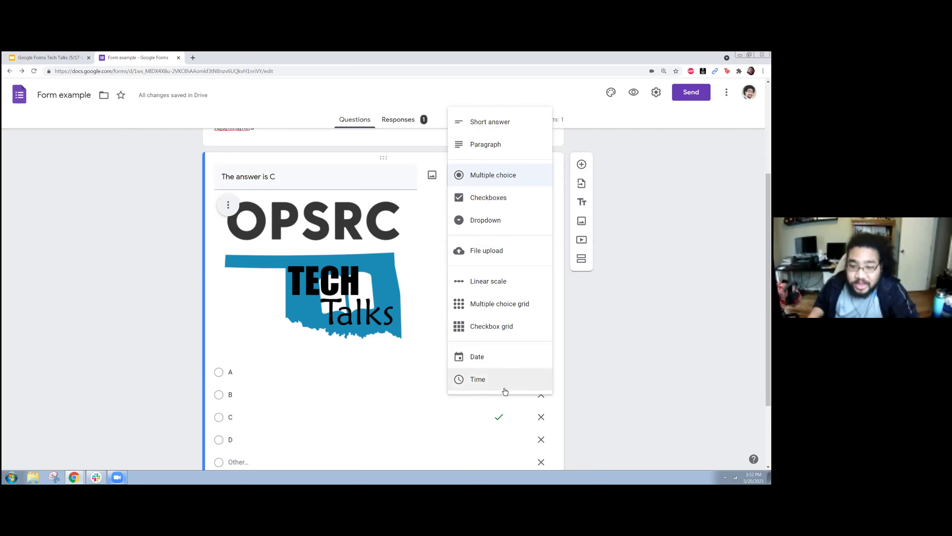
left_click(468, 367)
Make the question "The answer is C" required
scroll(467, 367, "down", 3)
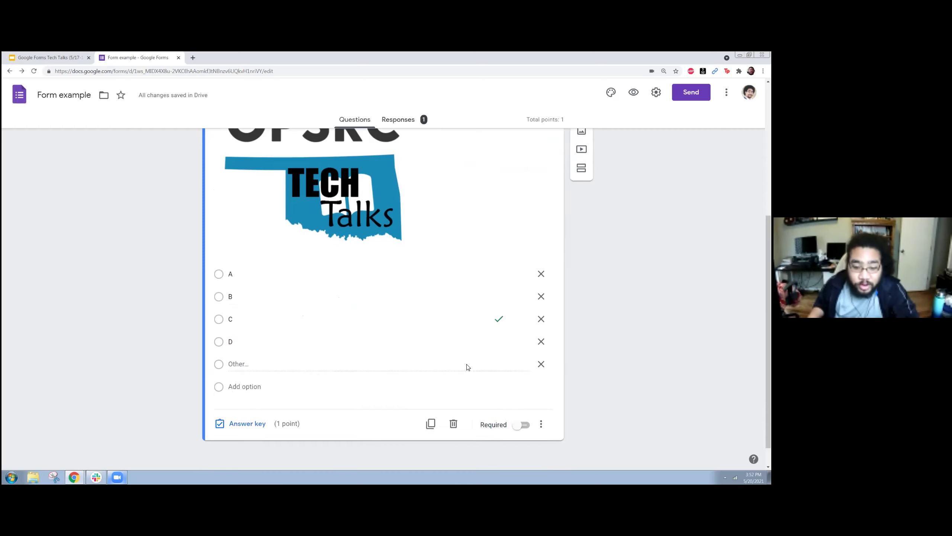
scroll(468, 367, "up", 4)
scroll(468, 367, "down", 2)
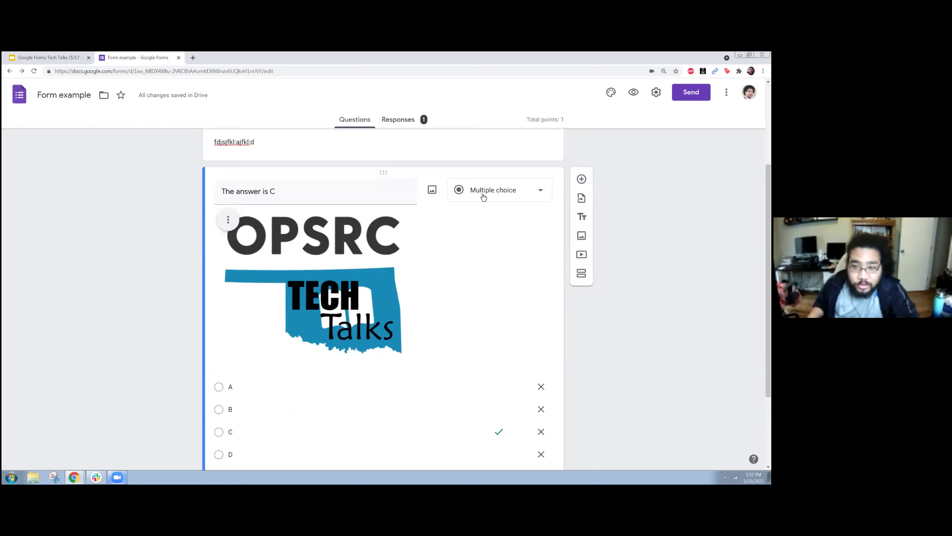
scroll(484, 196, "down", 3)
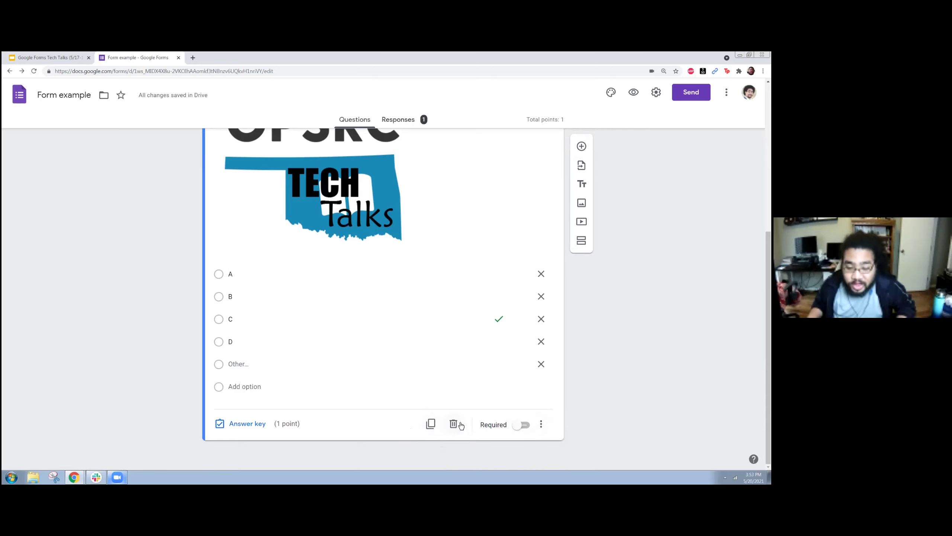
left_click(517, 426)
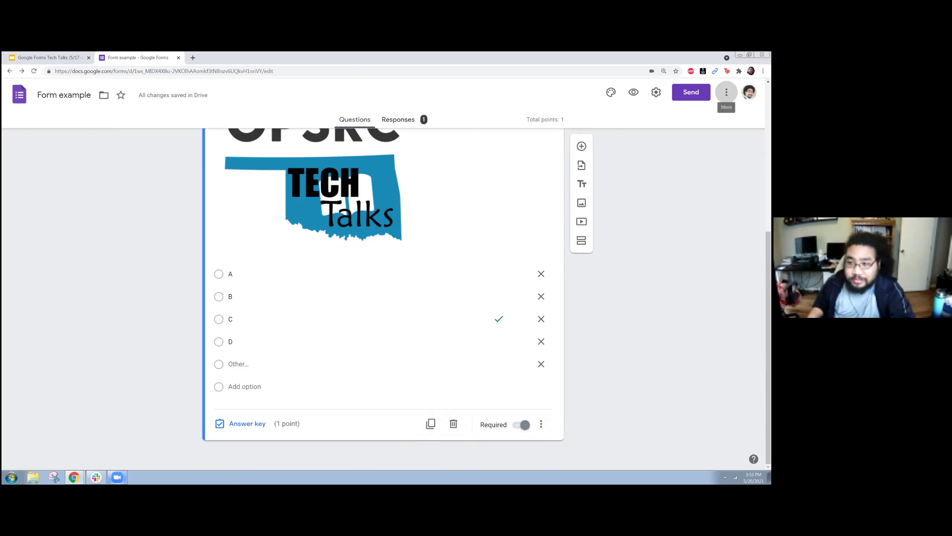
Review the default settings for collecting emails, required questions and quiz point value, and cancel without saving
left_click(726, 93)
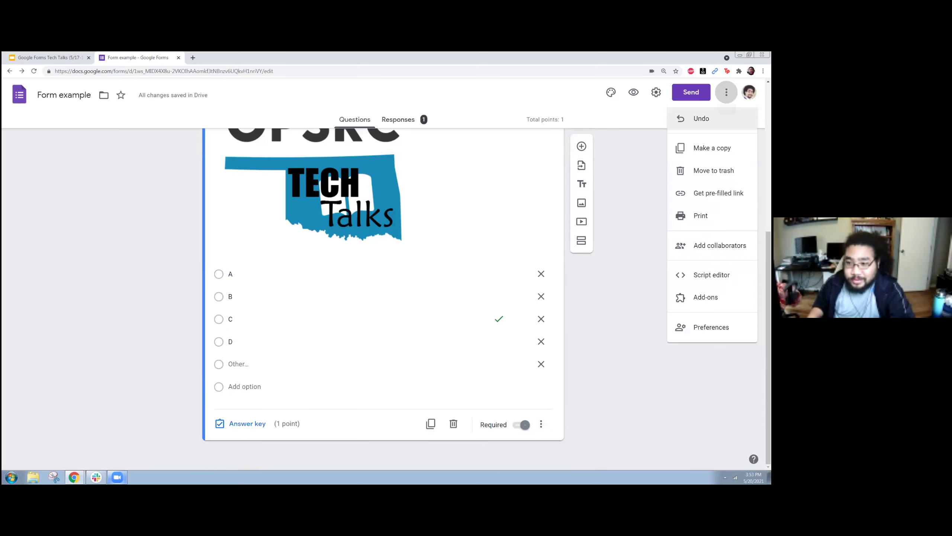
left_click(726, 93)
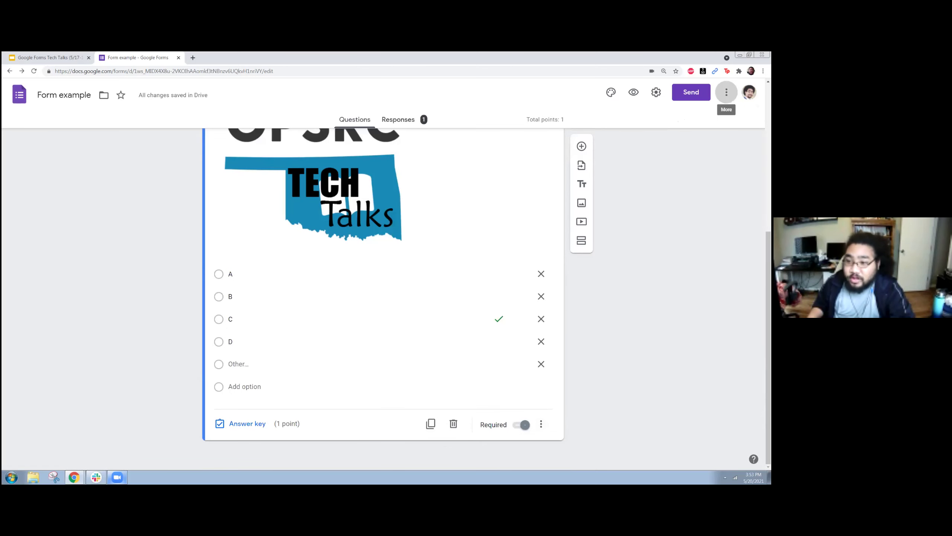
left_click(726, 93)
left_click(711, 326)
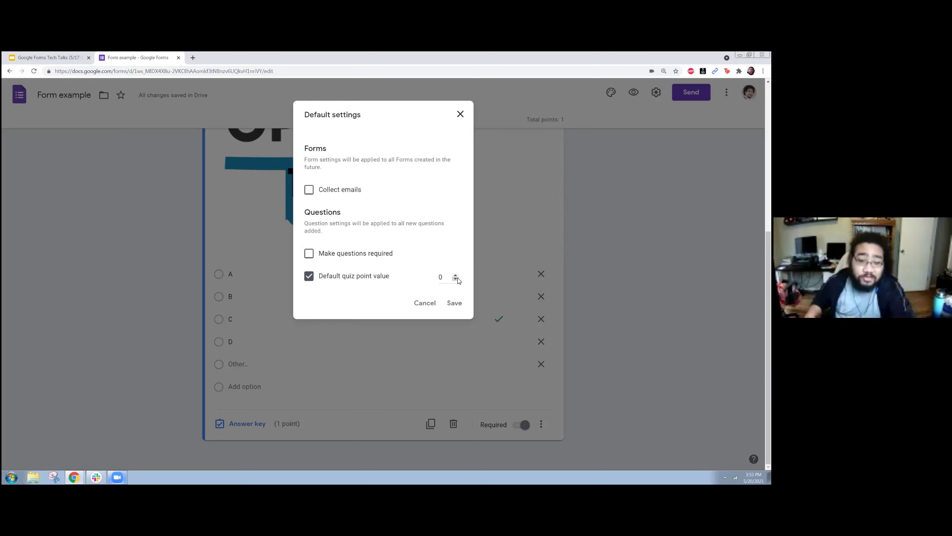
left_click(424, 310)
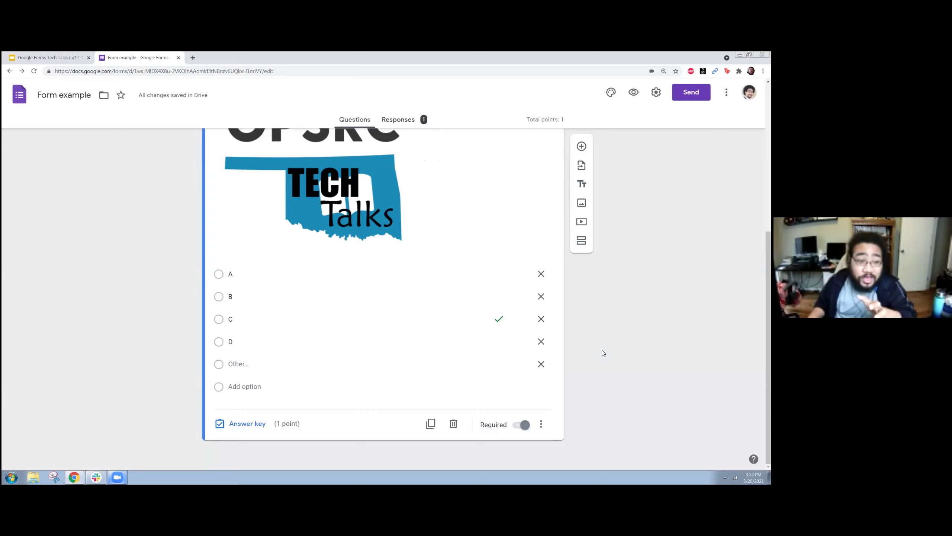
Enable "Go to section based on answer" for "The answer is C" and add a blank multiple-choice question below it
left_click(541, 424)
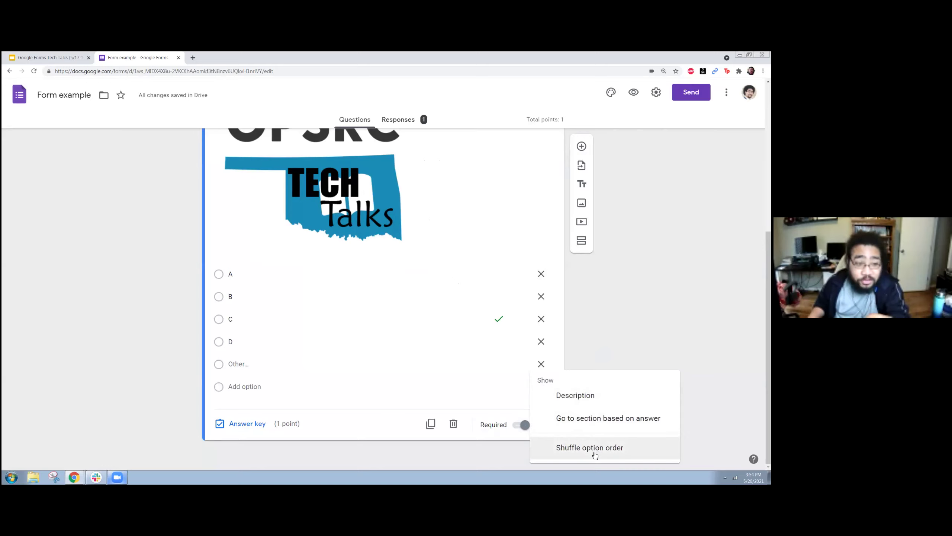
left_click(613, 427)
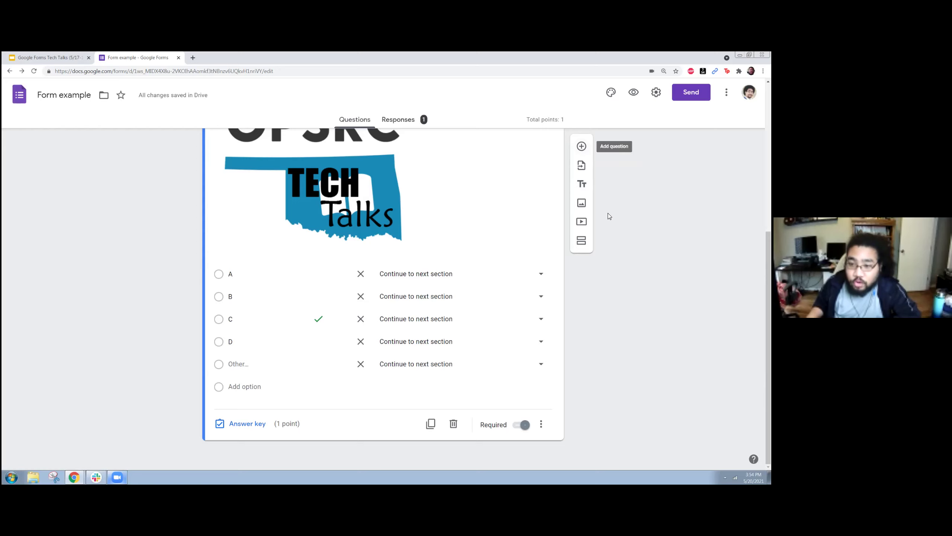
scroll(610, 266, "up", 3)
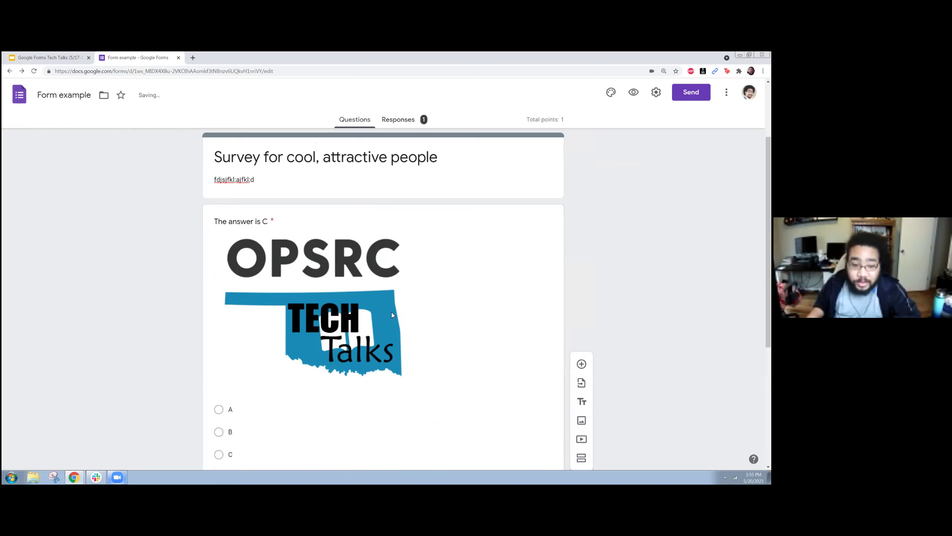
scroll(392, 311, "down", 2)
scroll(392, 314, "down", 4)
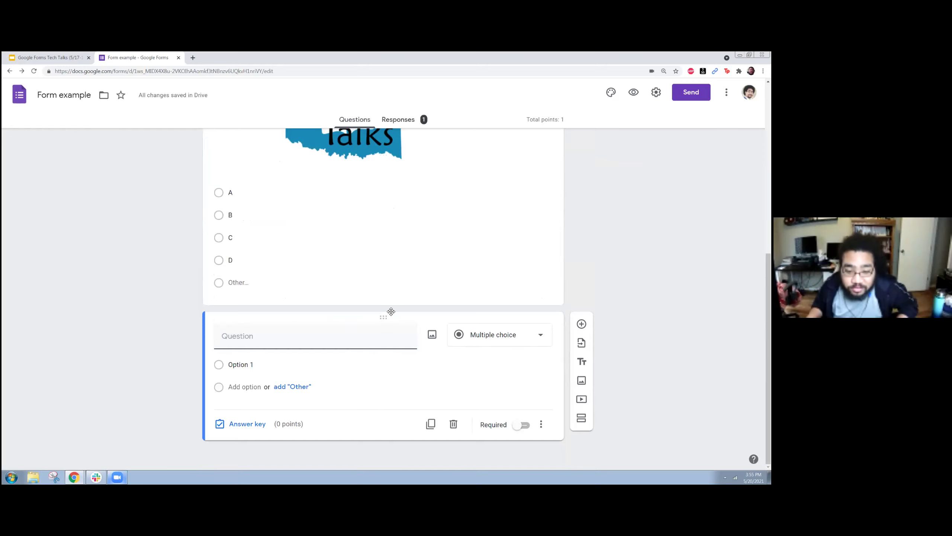
Move the blank question above "The answer is C"
key("ctrl+plus")
key("ctrl+plus")
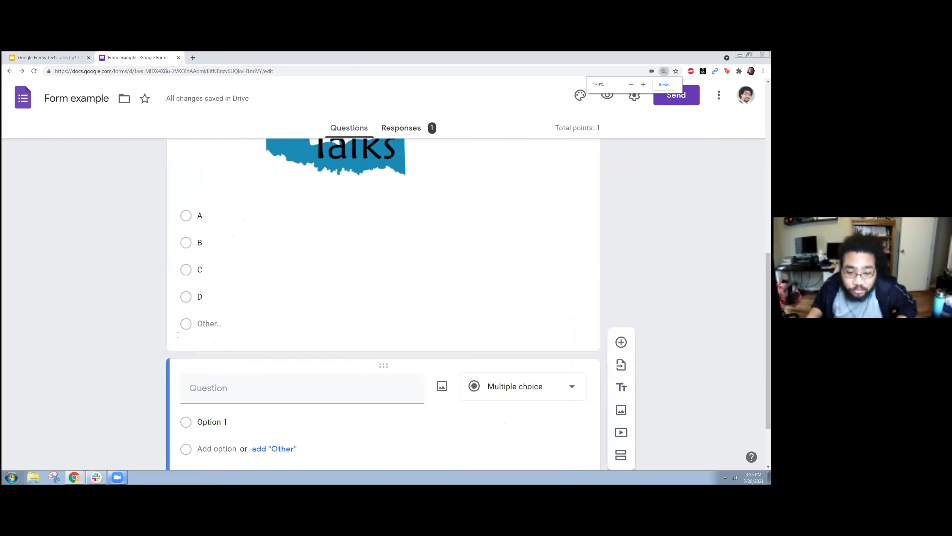
scroll(383, 401, "down", 1)
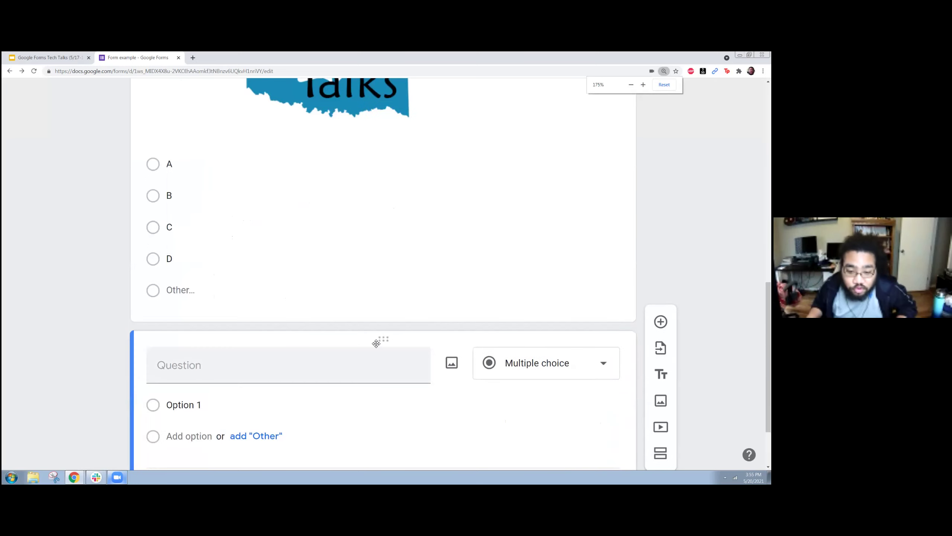
key("ctrl+minus")
key("ctrl+minus")
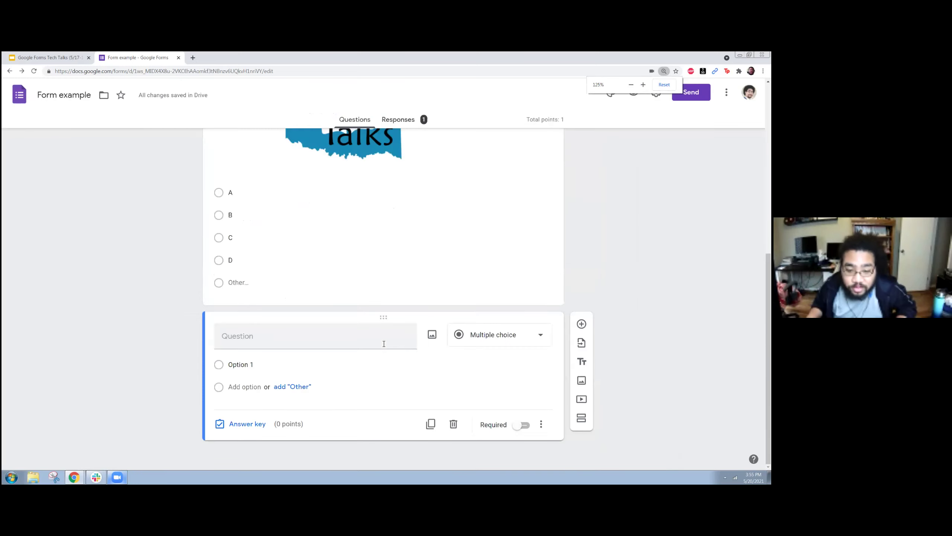
left_click_drag(384, 317, 384, 190)
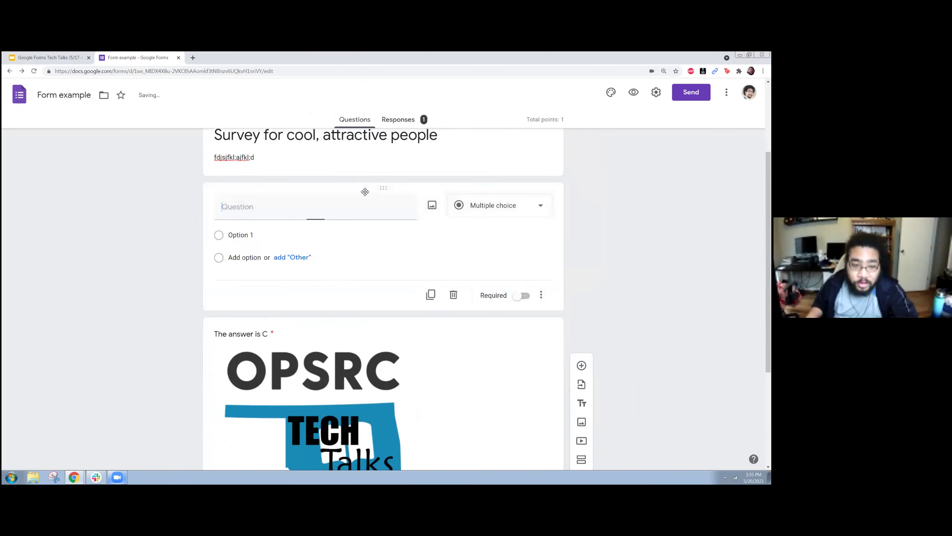
Examine the question order and the section routing of "The answer is C", selecting each of the two questions in turn
scroll(398, 304, "down", 4)
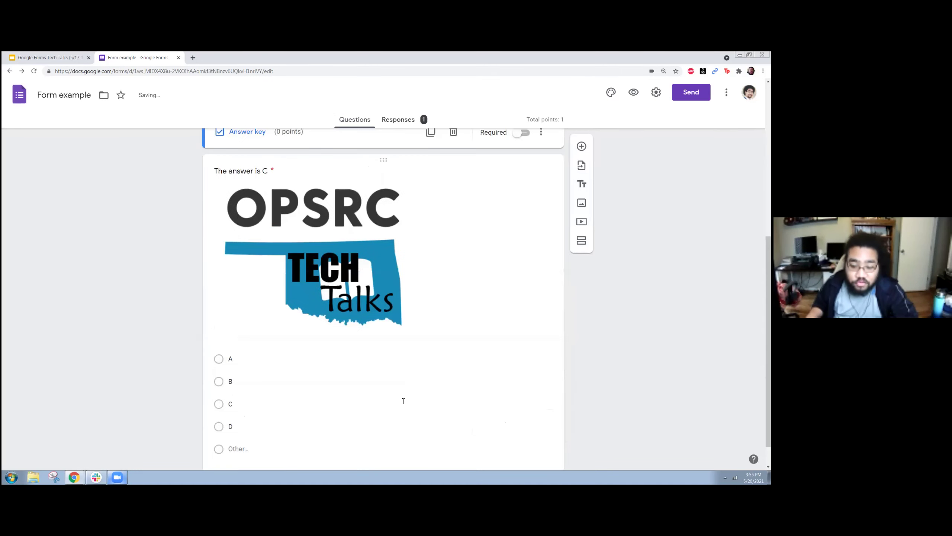
scroll(485, 385, "up", 8)
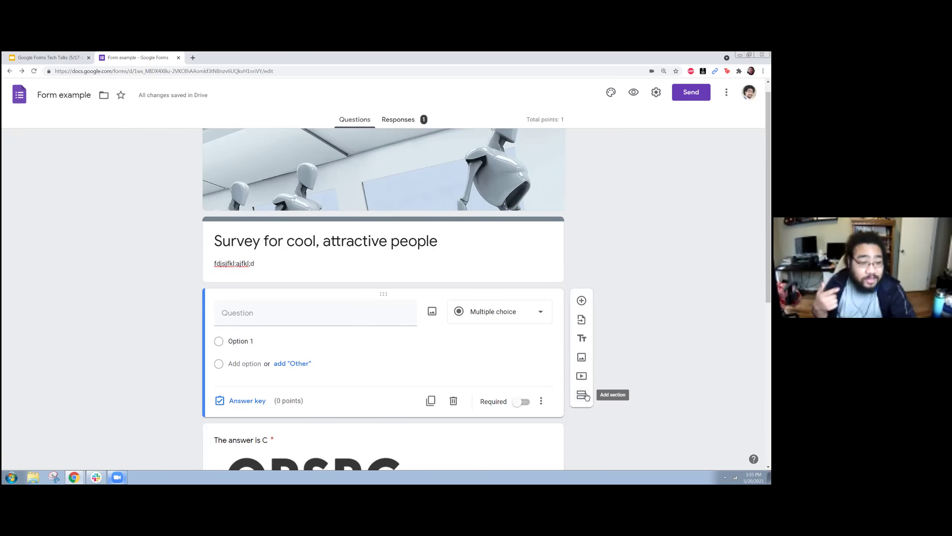
scroll(527, 390, "down", 6)
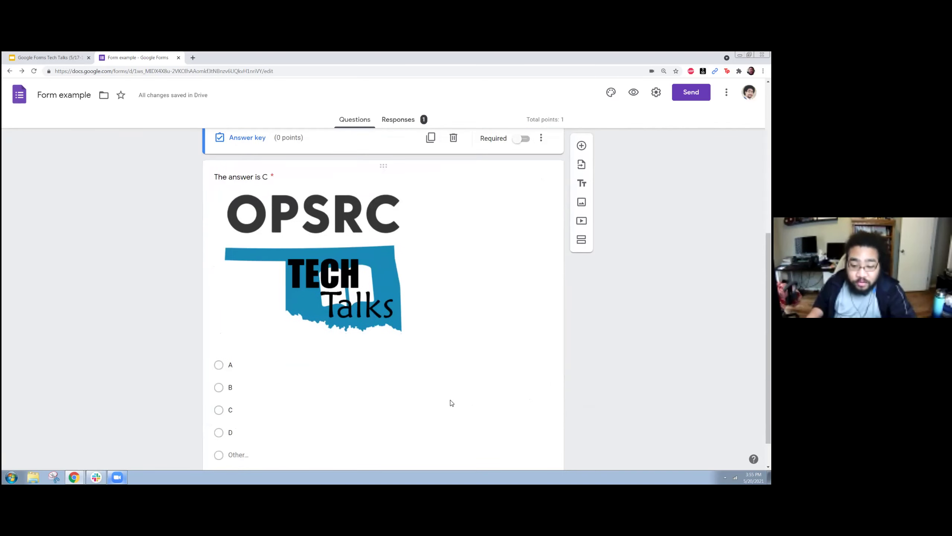
left_click(464, 367)
scroll(502, 419, "up", 5)
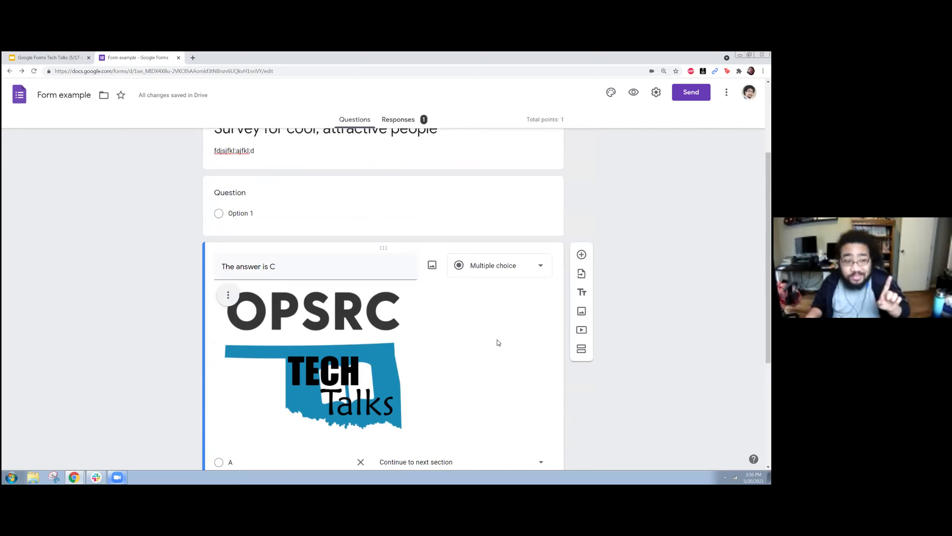
scroll(461, 345, "down", 2)
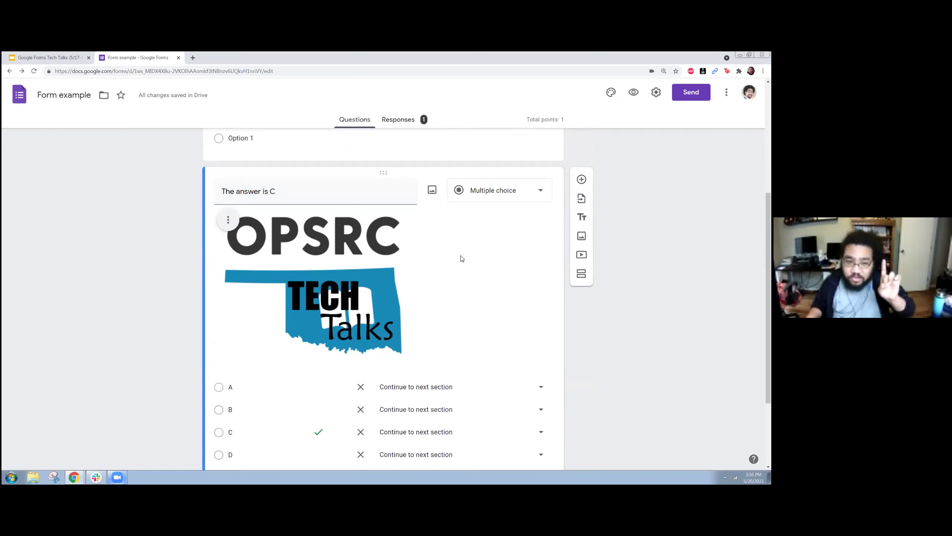
scroll(462, 258, "up", 1)
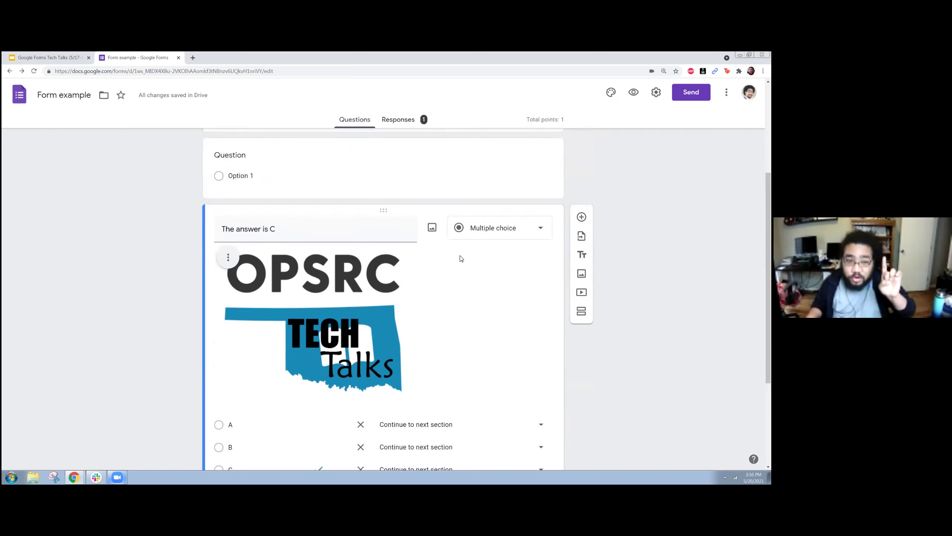
left_click(403, 176)
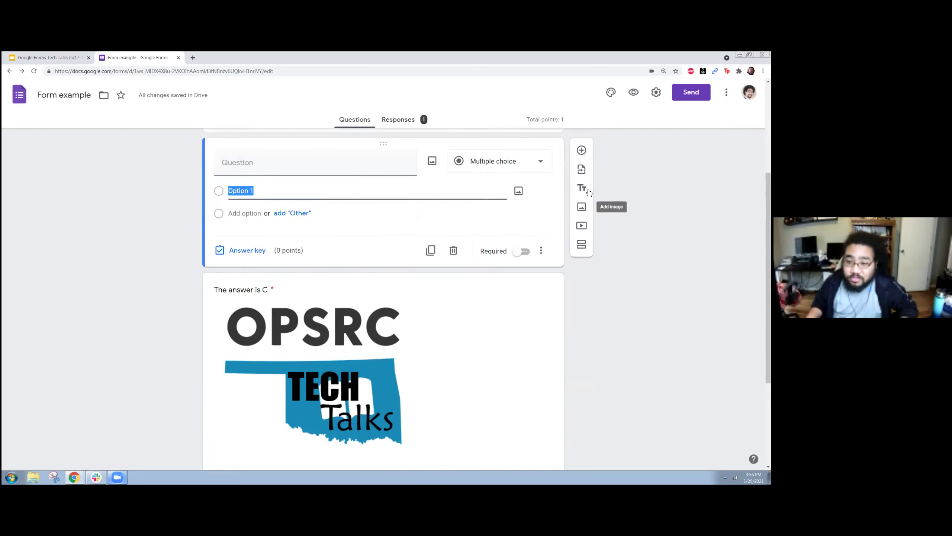
left_click(480, 341)
scroll(544, 294, "up", 2)
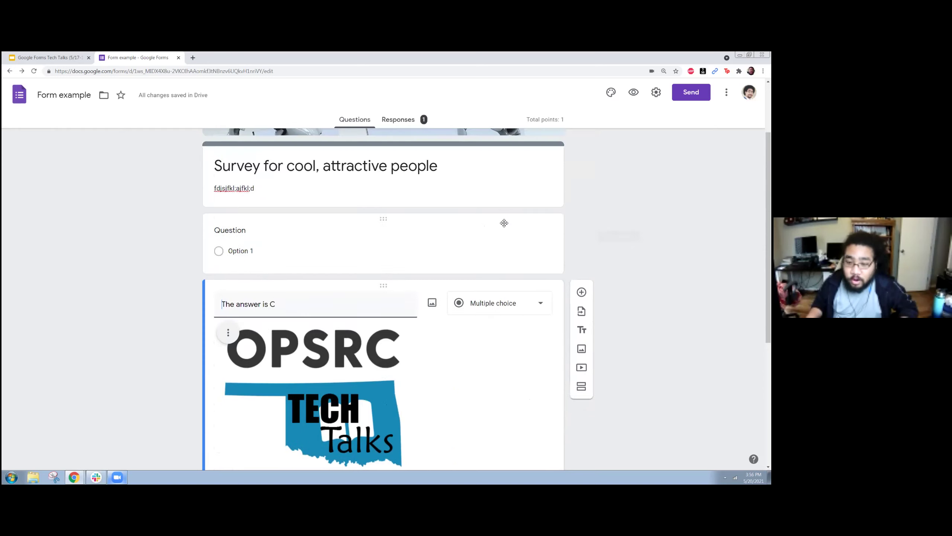
left_click(504, 223)
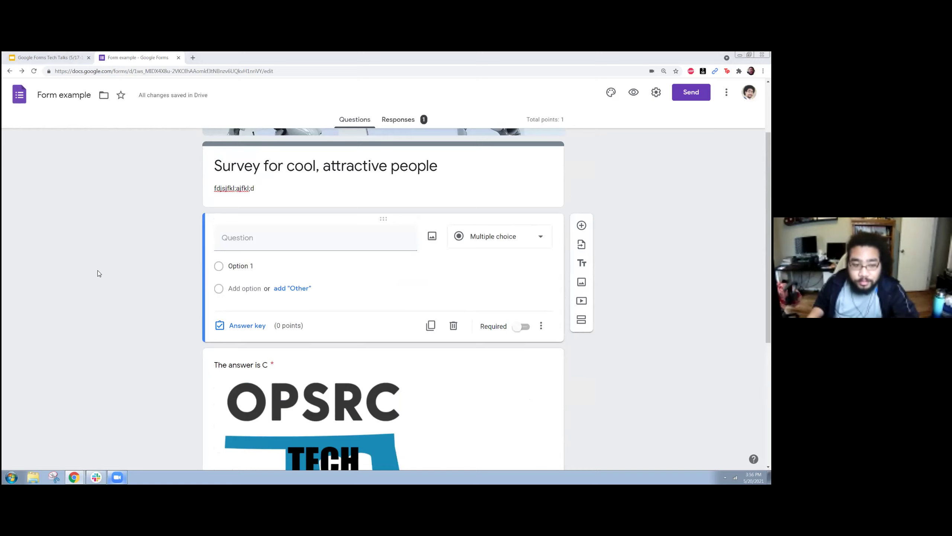
left_click(185, 287)
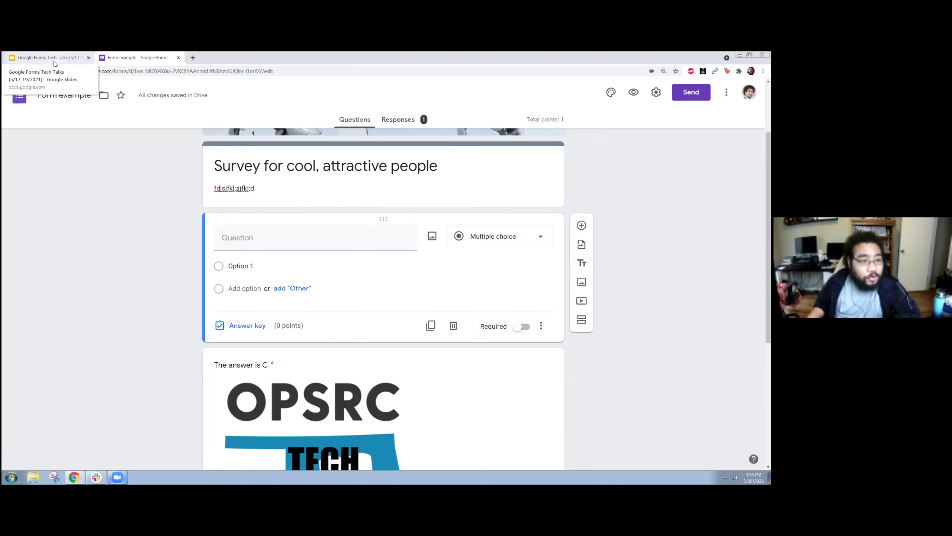
Return to the forms list, open the recent form "Test form", and view the summary of its responses
left_click(19, 95)
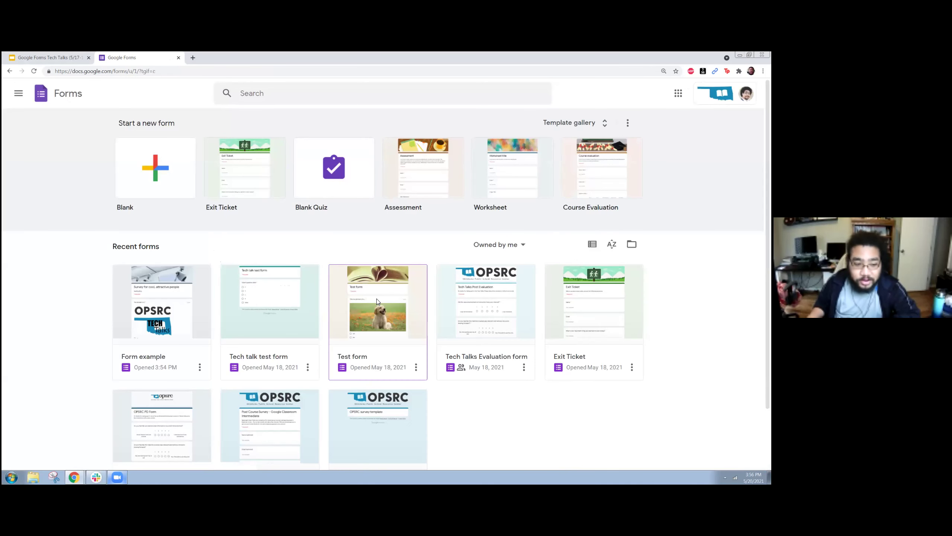
left_click(391, 279)
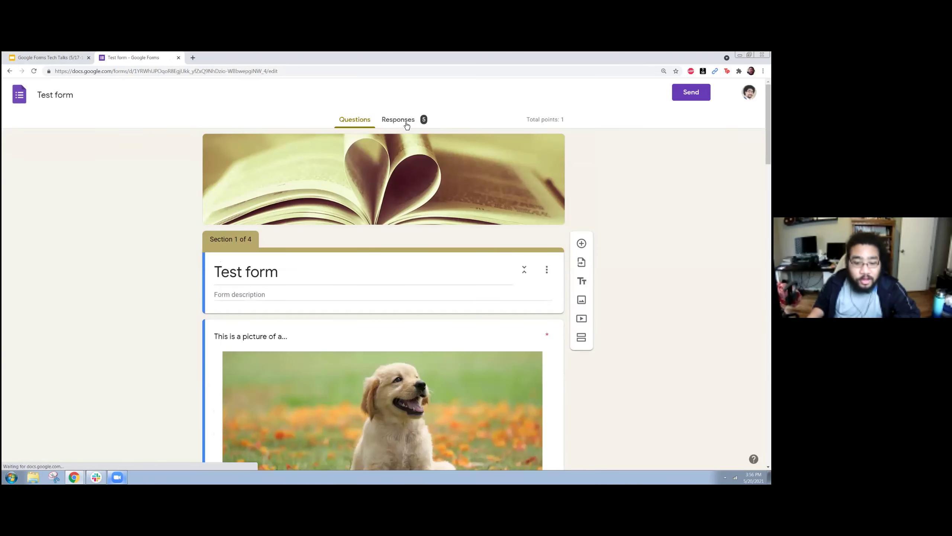
left_click(406, 124)
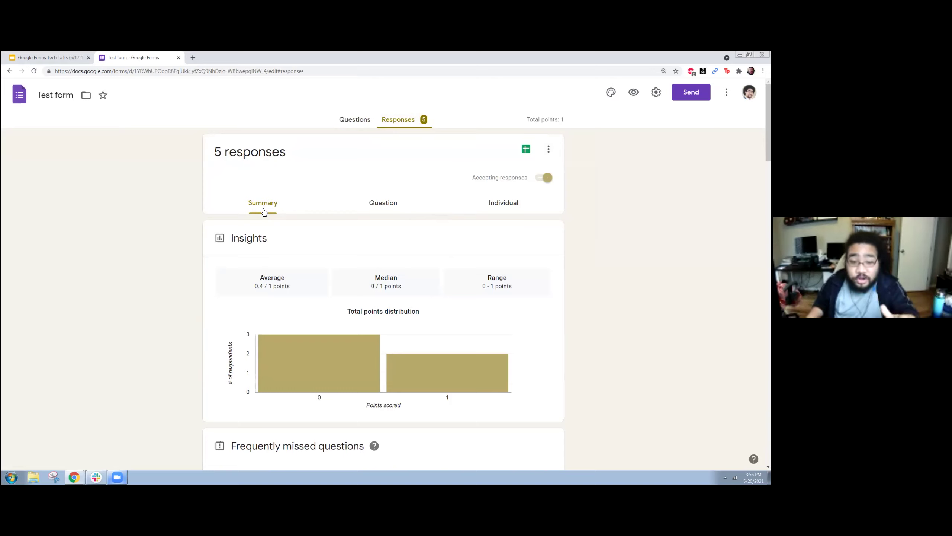
View the responses grouped by question and by individual respondent, and return to the response summary
left_click(387, 211)
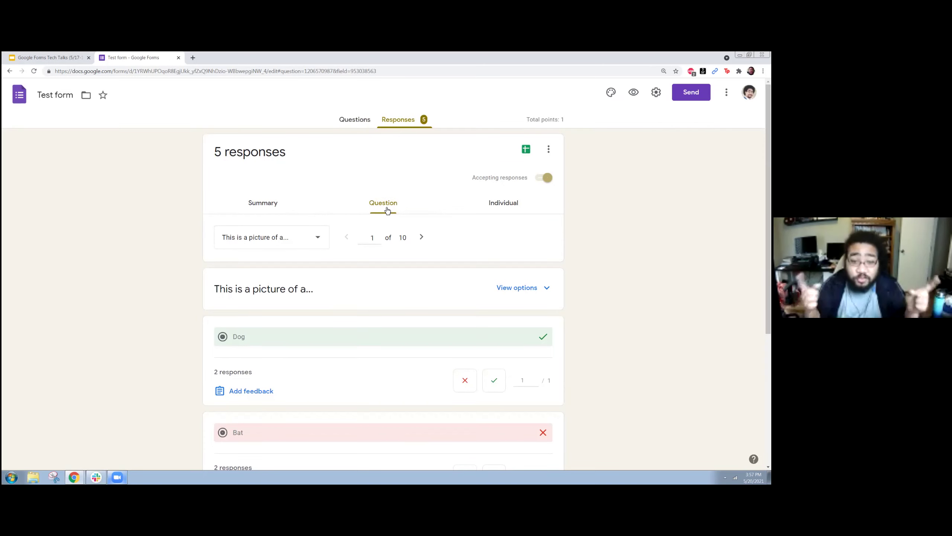
left_click(516, 202)
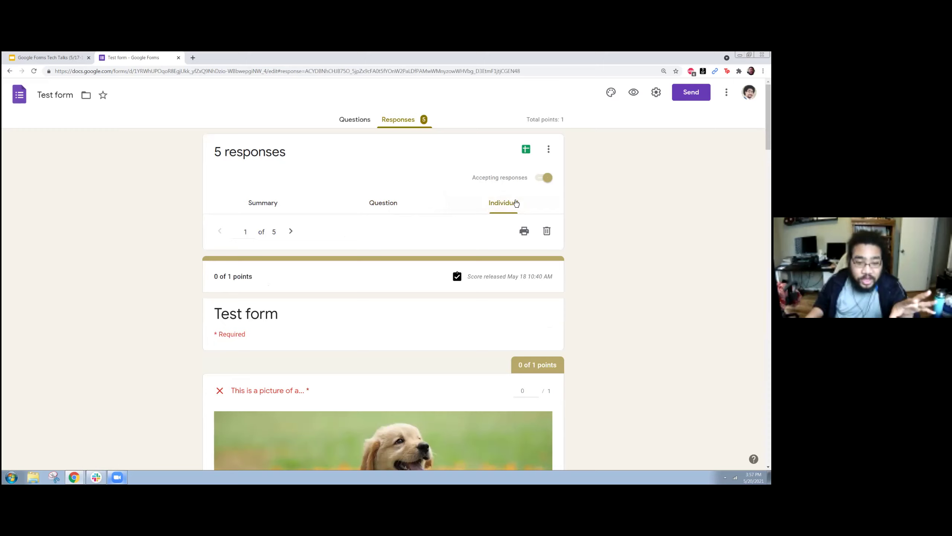
left_click(277, 207)
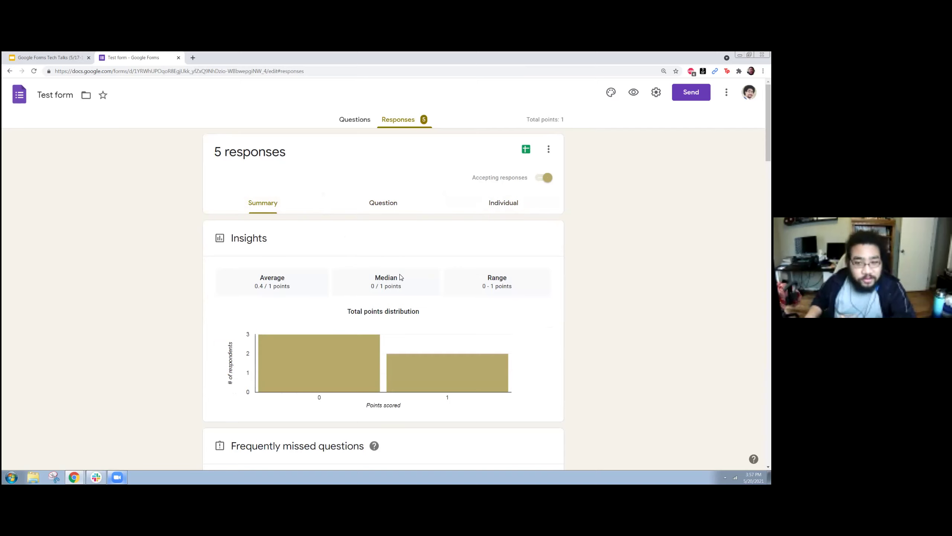
Examine the summary's insights, the total points distribution chart, and the explanation of frequently missed questions
scroll(304, 225, "down", 1)
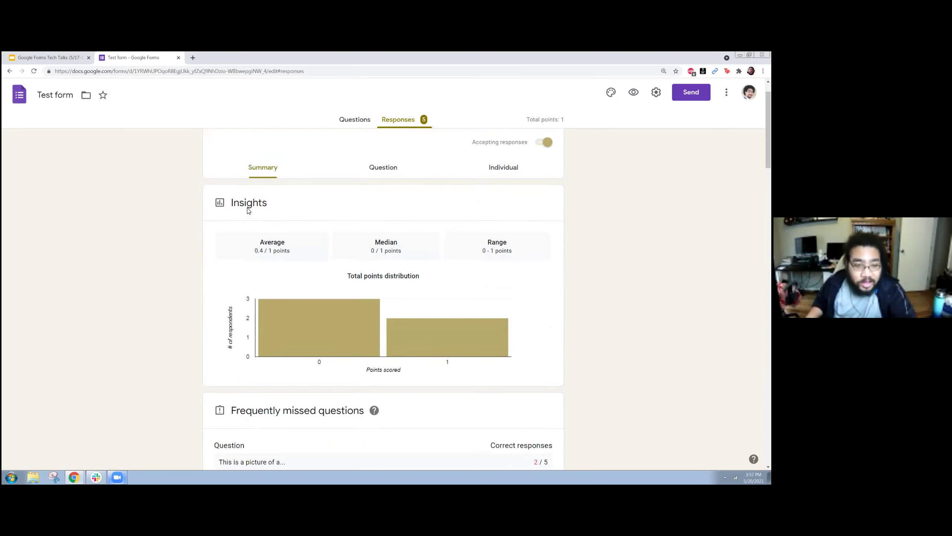
scroll(248, 209, "up", 1)
scroll(335, 270, "down", 2)
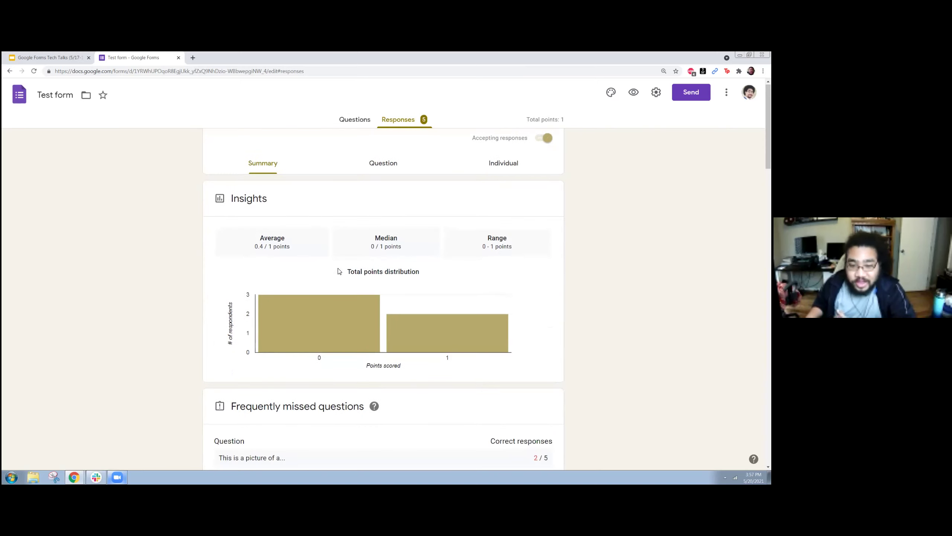
mouse_move(321, 273)
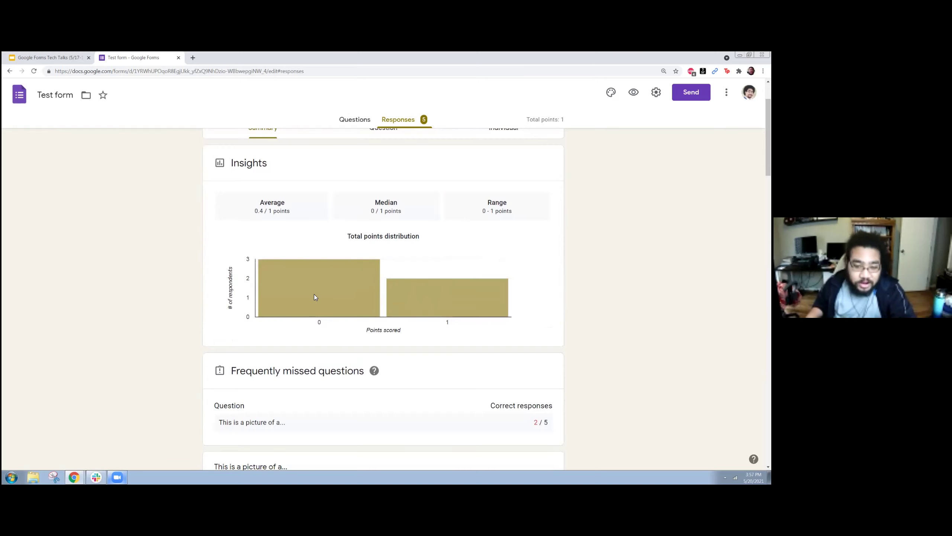
mouse_move(418, 318)
scroll(418, 319, "down", 3)
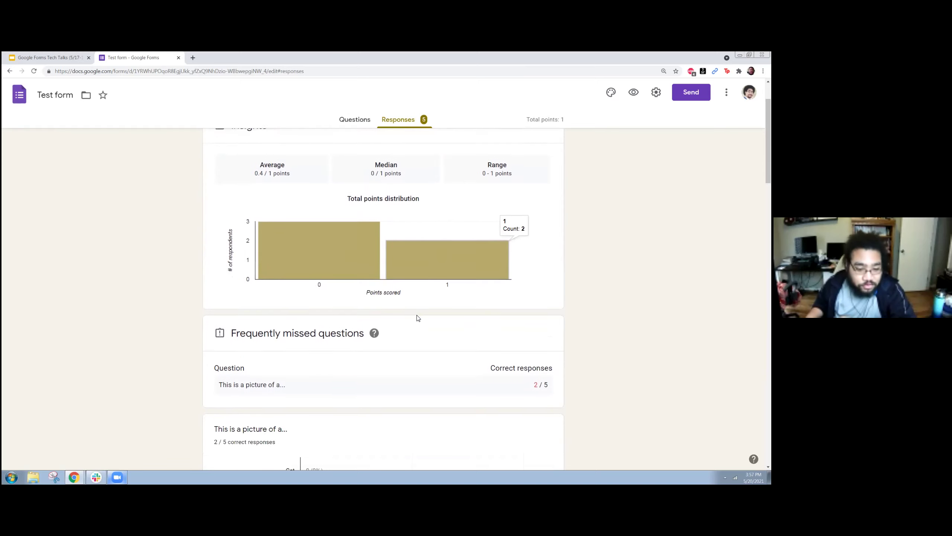
left_click_drag(240, 260, 377, 267)
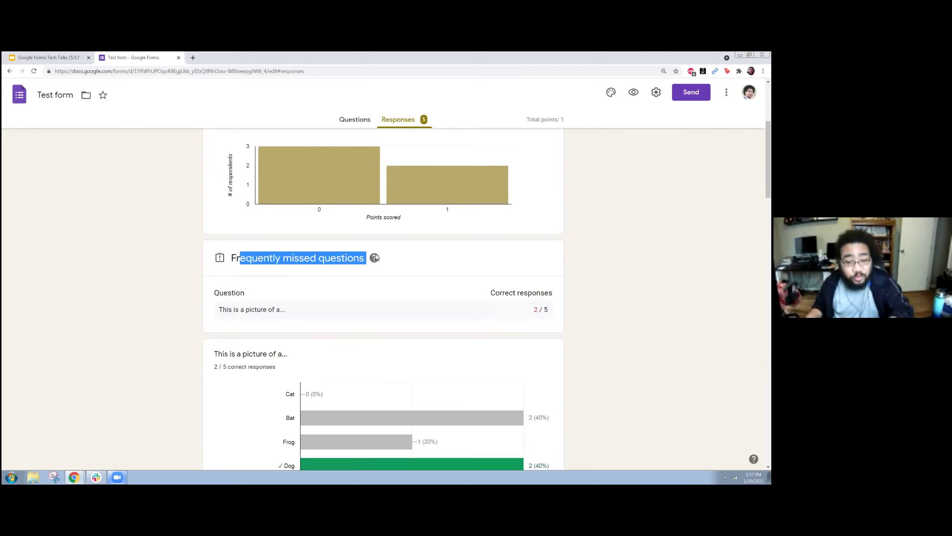
mouse_move(375, 258)
scroll(370, 257, "down", 1)
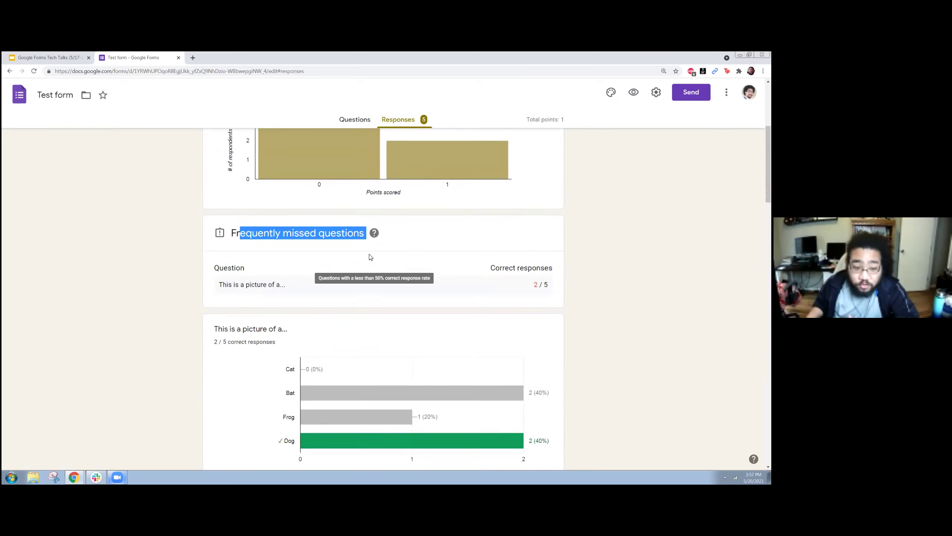
Examine the per-question charts in the summary, from "How do you want your cats?" down to the Likert Scale, and return to the summary's beginning
scroll(371, 257, "down", 7)
scroll(371, 257, "down", 2)
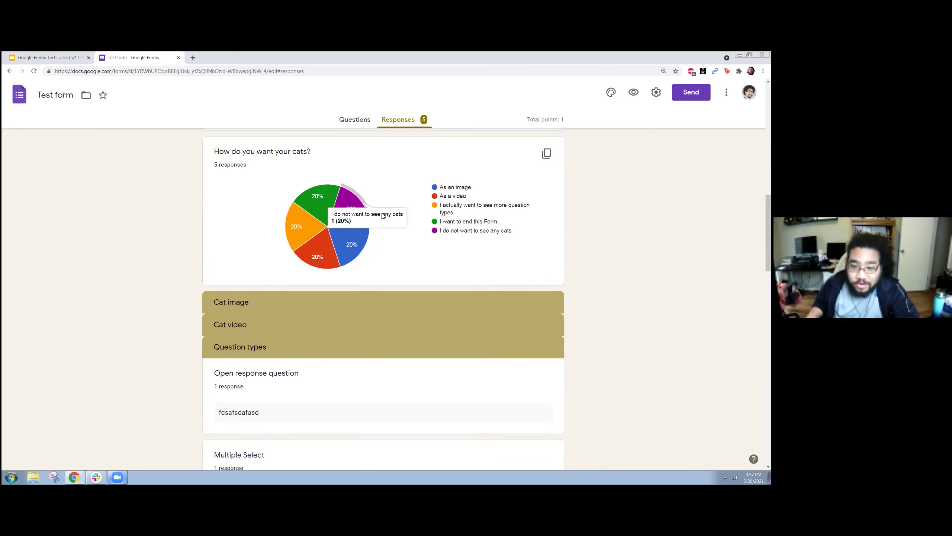
scroll(284, 220, "up", 2)
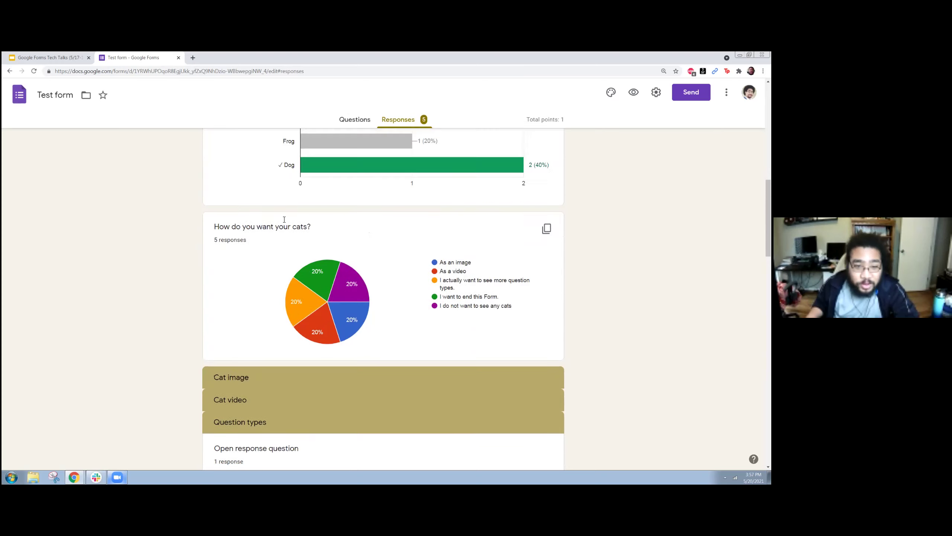
scroll(386, 264, "down", 15)
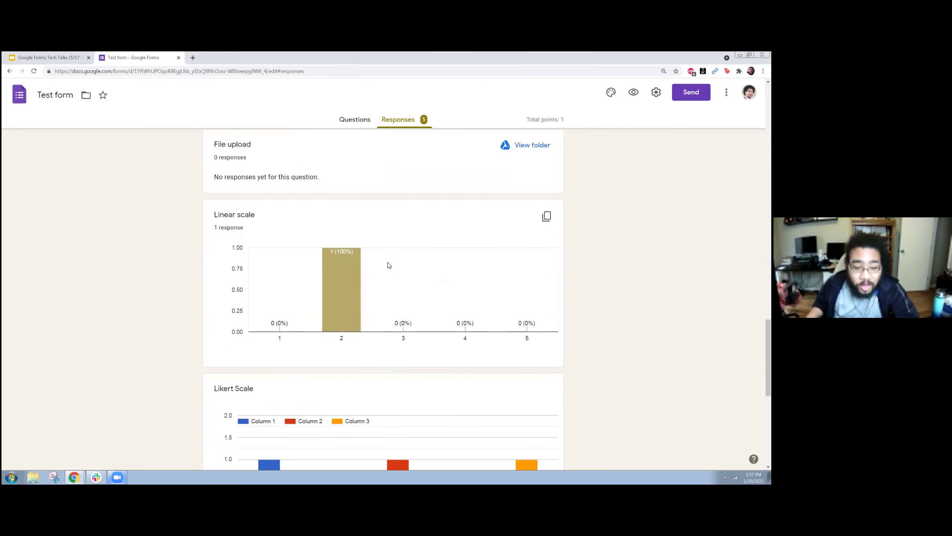
scroll(387, 264, "down", 3)
scroll(406, 343, "up", 15)
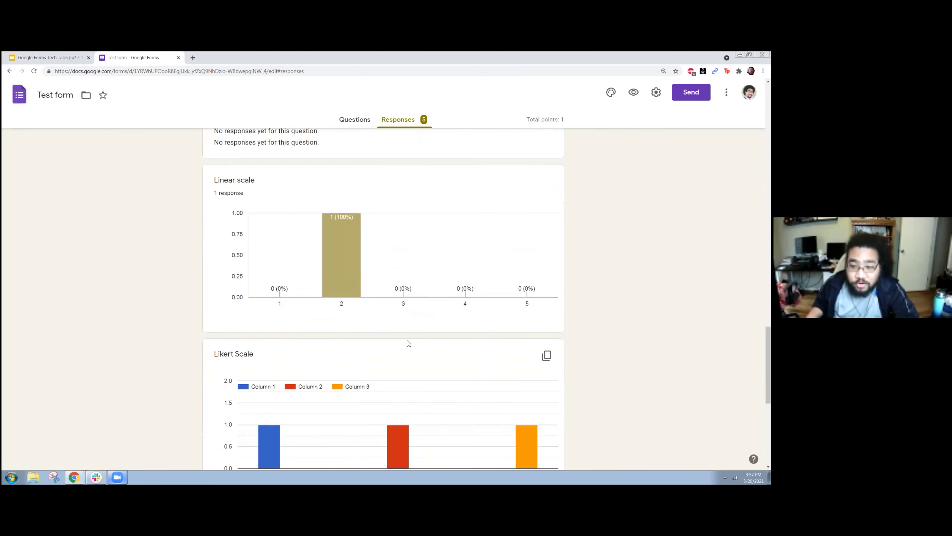
scroll(436, 349, "up", 10)
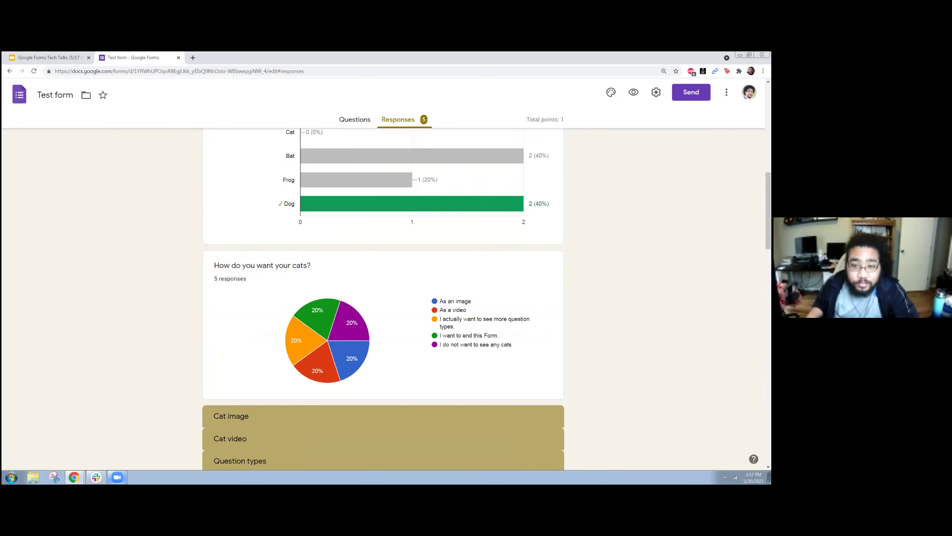
scroll(383, 300, "up", 5)
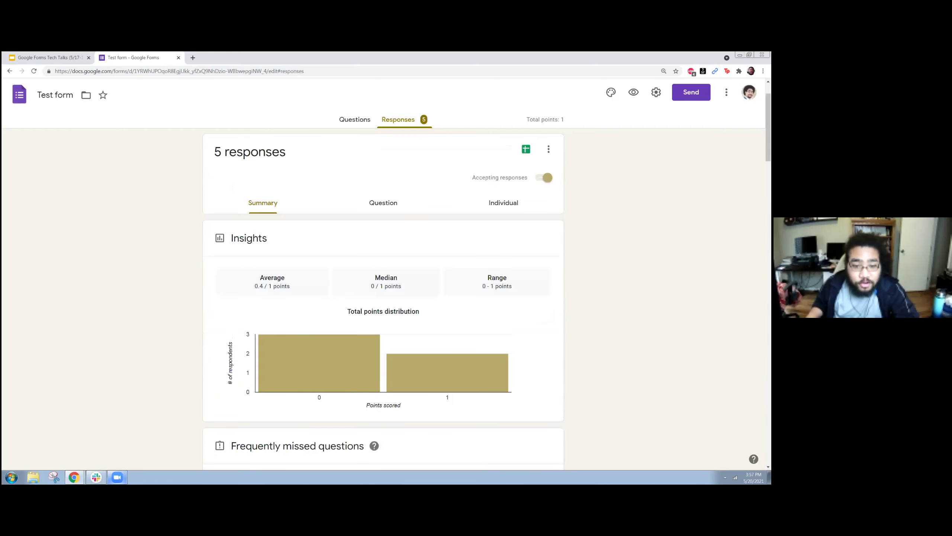
View the responses question by question, advancing from "This is a picture of a..." to Dropdown and going back to Multiple Select
left_click(381, 203)
scroll(467, 256, "down", 2)
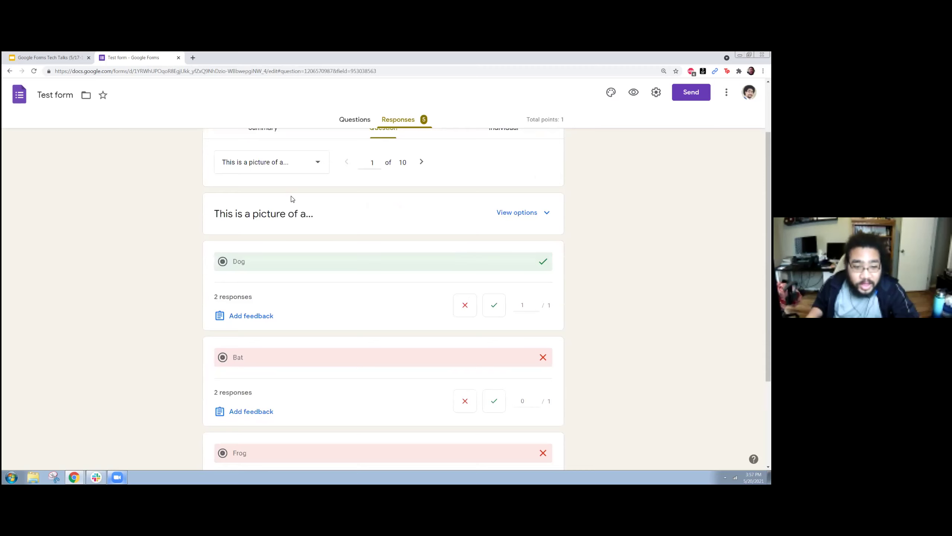
scroll(398, 208, "up", 1)
left_click(425, 203)
left_click(425, 203)
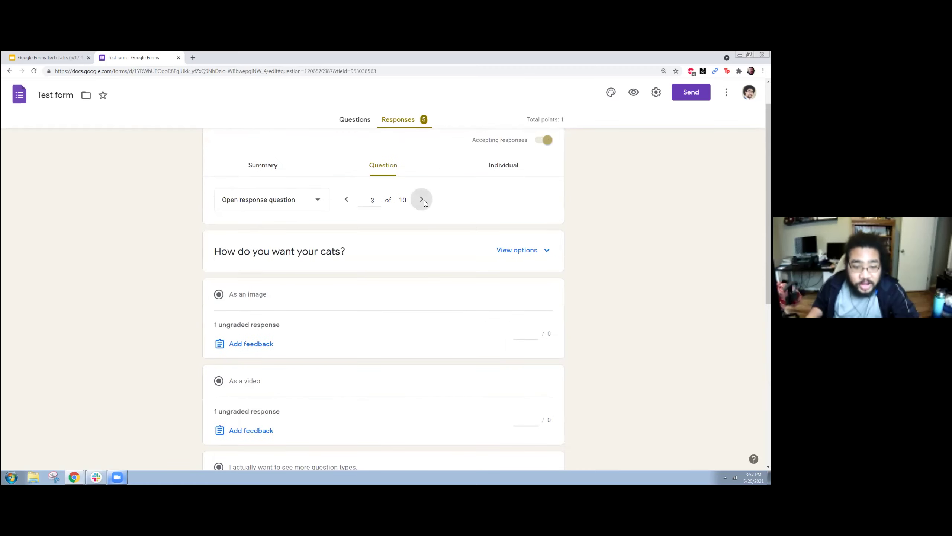
left_click(425, 203)
left_click(425, 203)
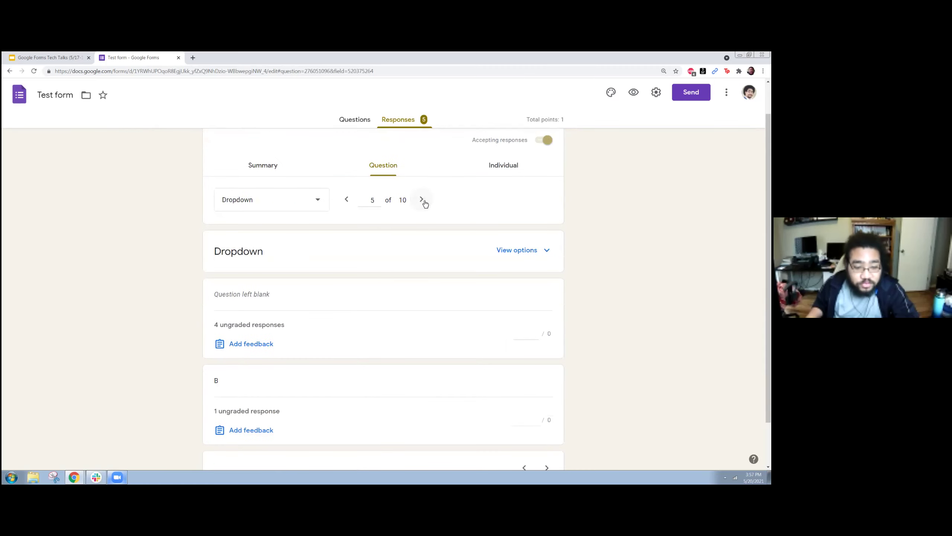
left_click(346, 199)
Open the individual responses and read through the first respondent's answers
left_click(521, 165)
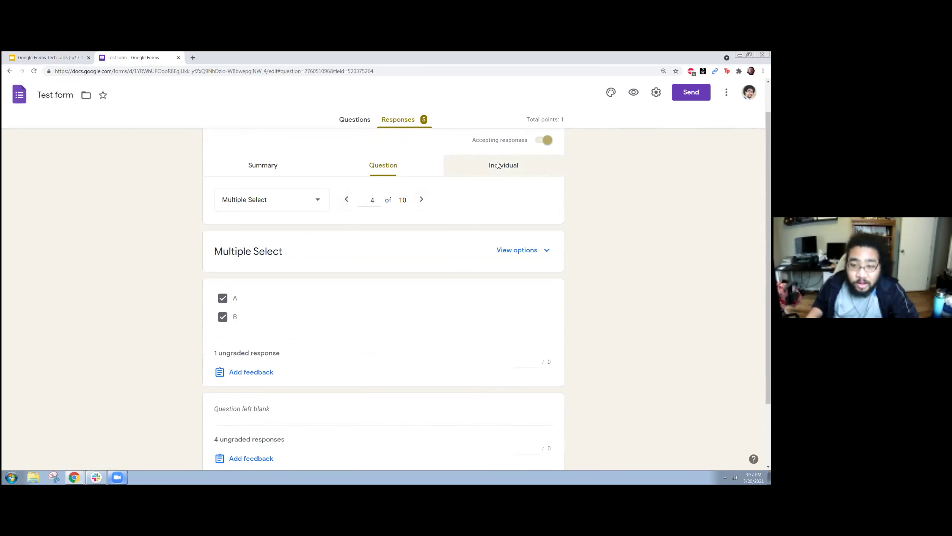
scroll(430, 304, "down", 20)
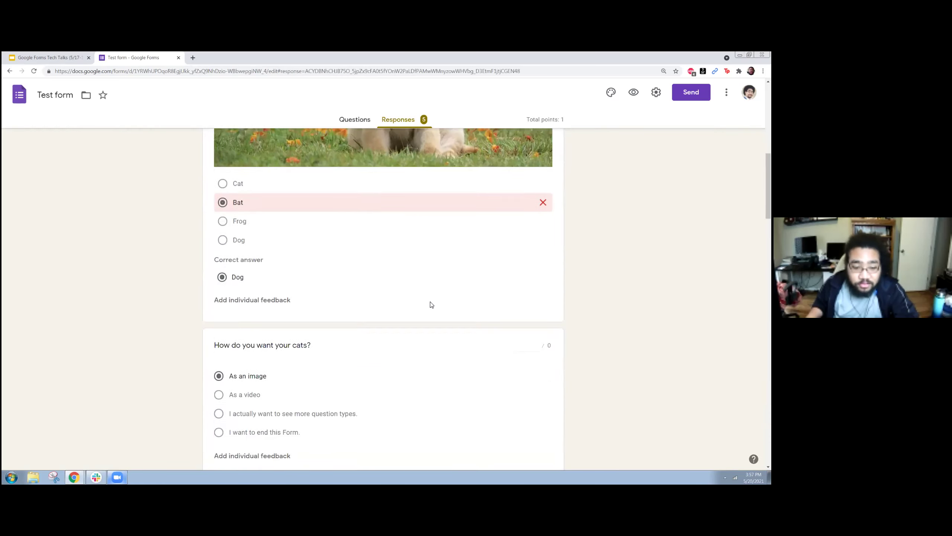
scroll(432, 305, "down", 5)
scroll(432, 306, "up", 20)
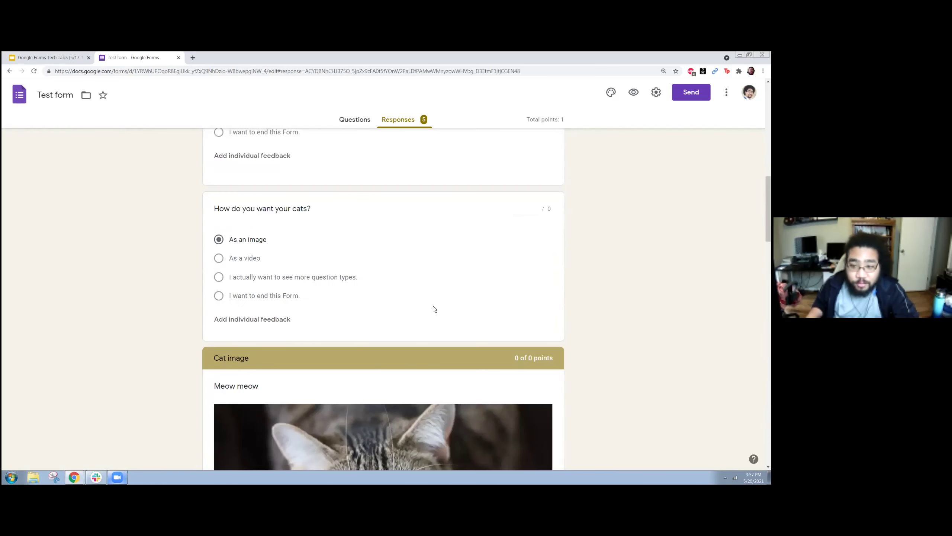
scroll(605, 250, "up", 3)
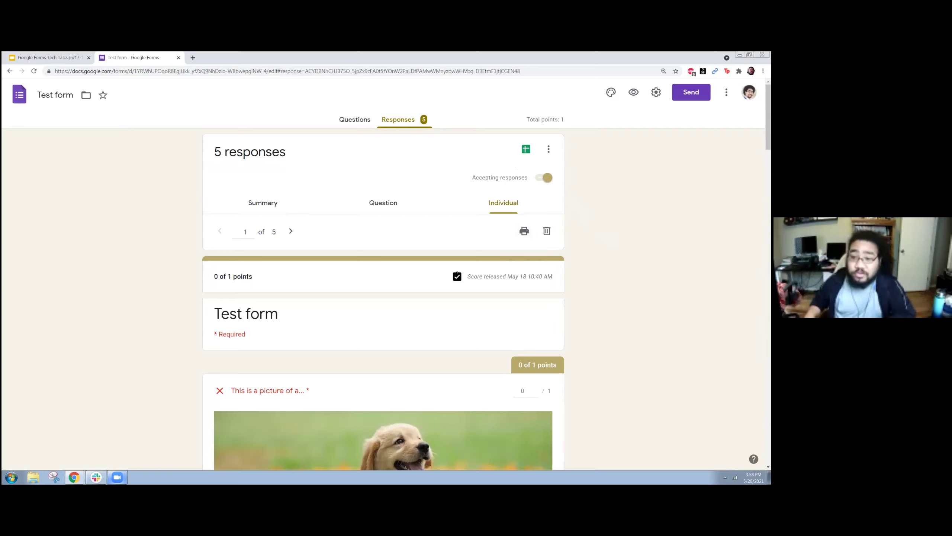
Open the spreadsheet linked to the form's responses, look over its rows, and return to the form
left_click(533, 154)
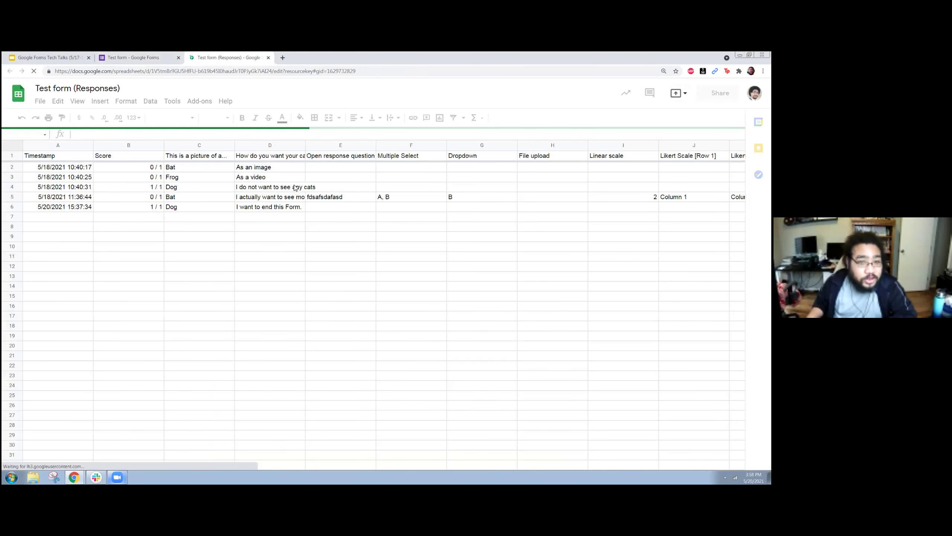
left_click_drag(255, 451, 91, 428)
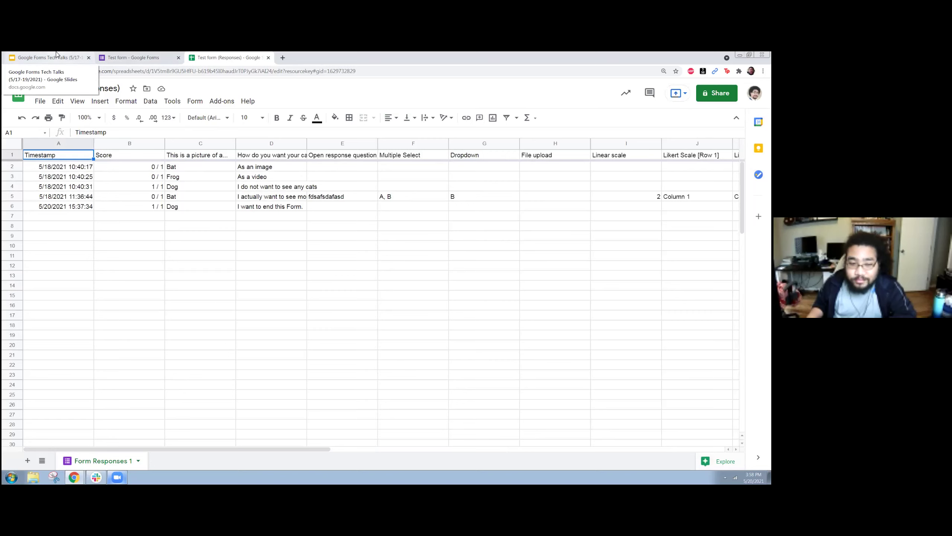
left_click(116, 58)
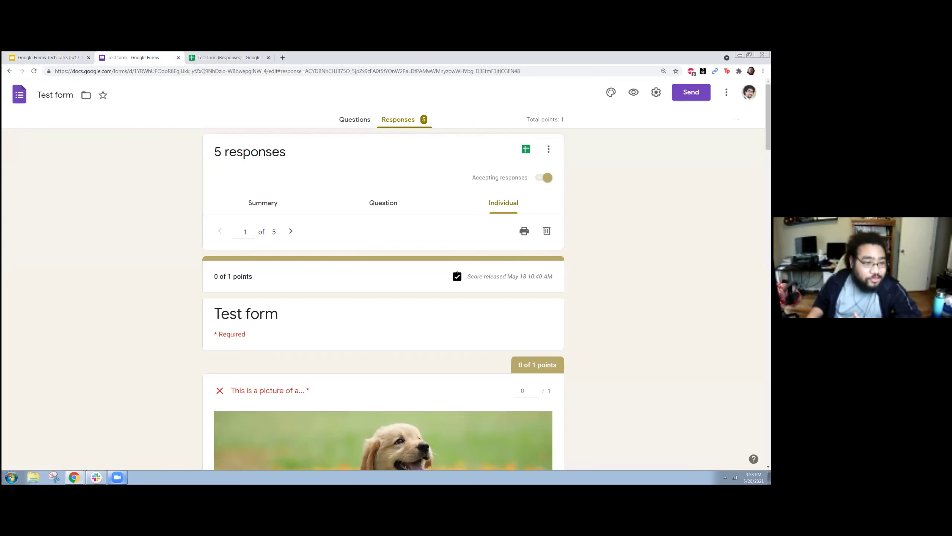
Open the form's sending options and view the email, link and embed HTML methods
left_click(691, 92)
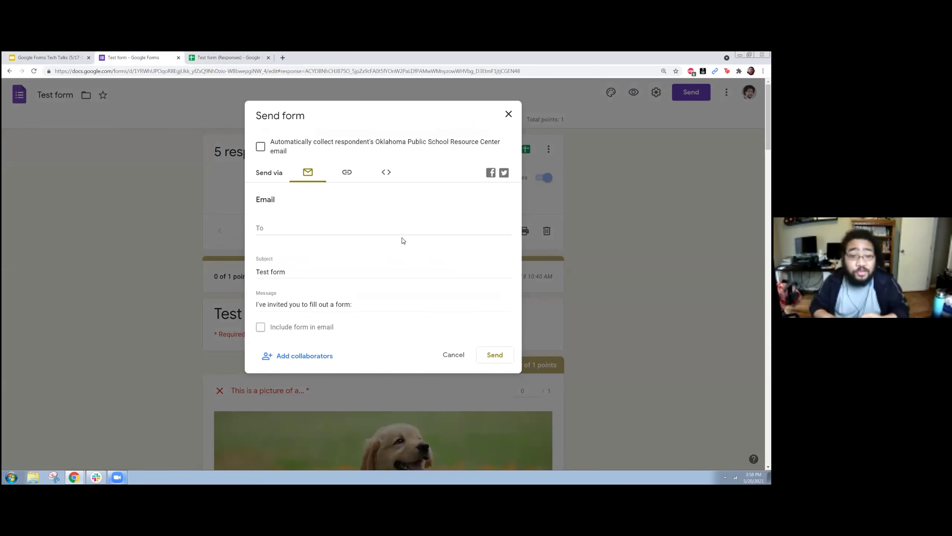
left_click(347, 173)
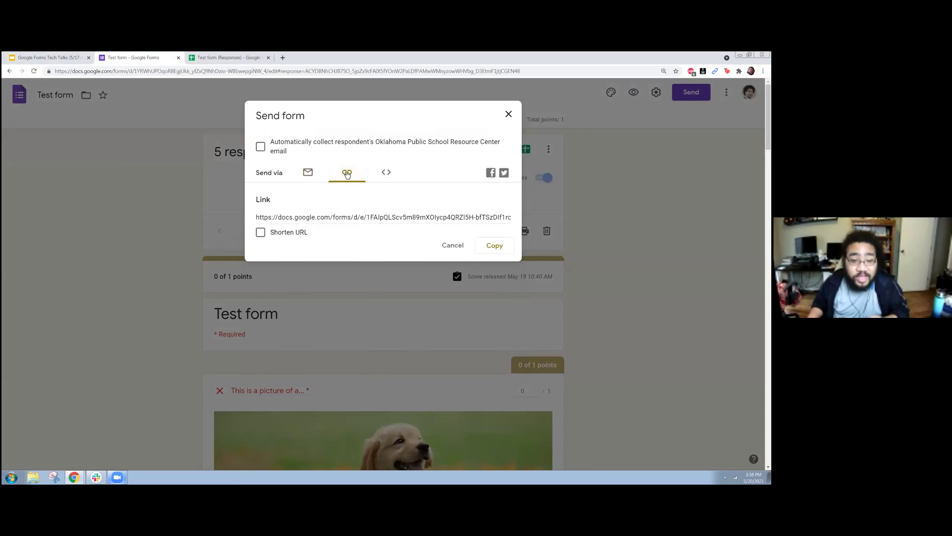
left_click(386, 173)
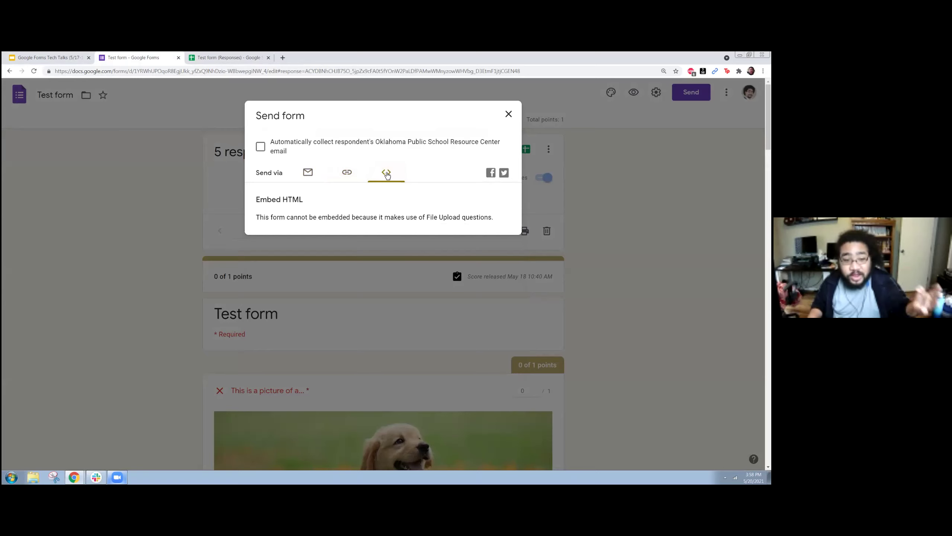